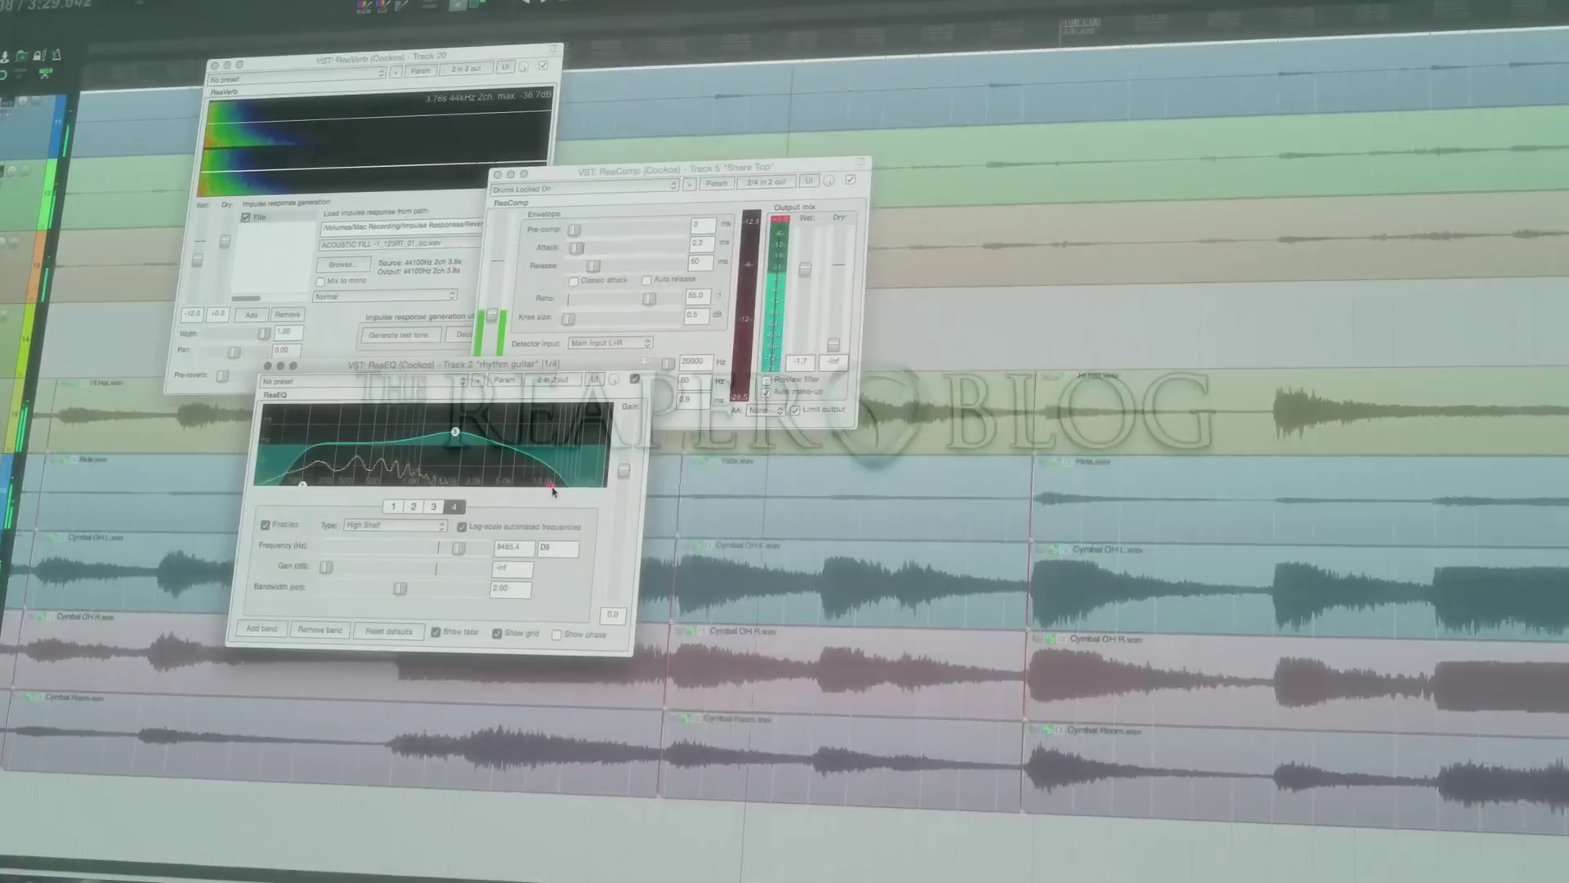
{"action": "left_click_drag", "start_coordinate": [553, 489], "coordinate": [584, 491]}
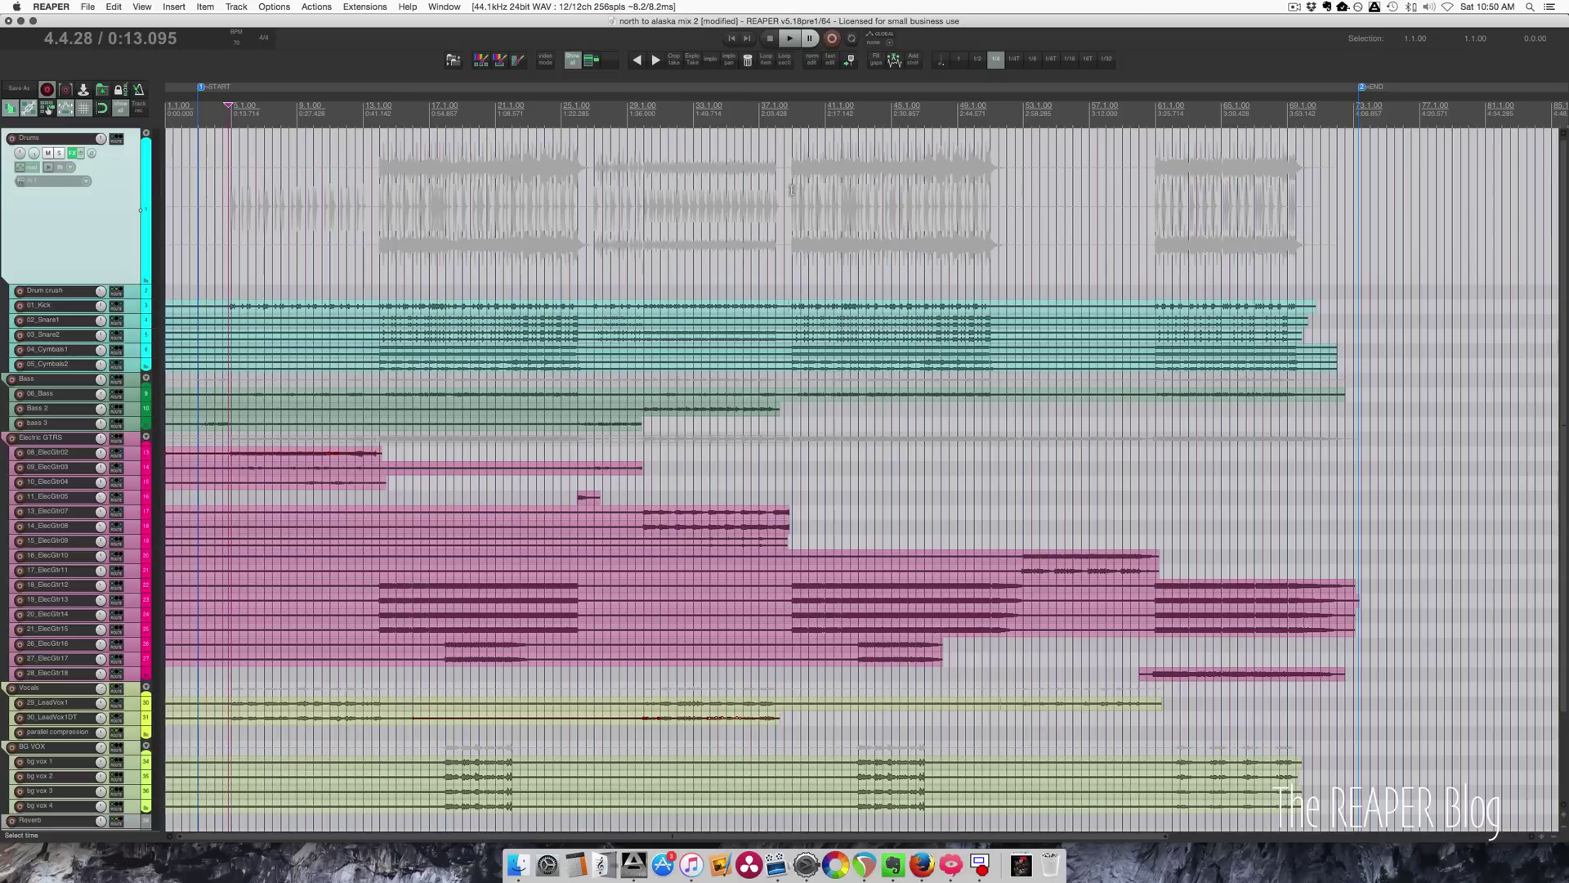
{"action": "left_click", "coordinate": [792, 165]}
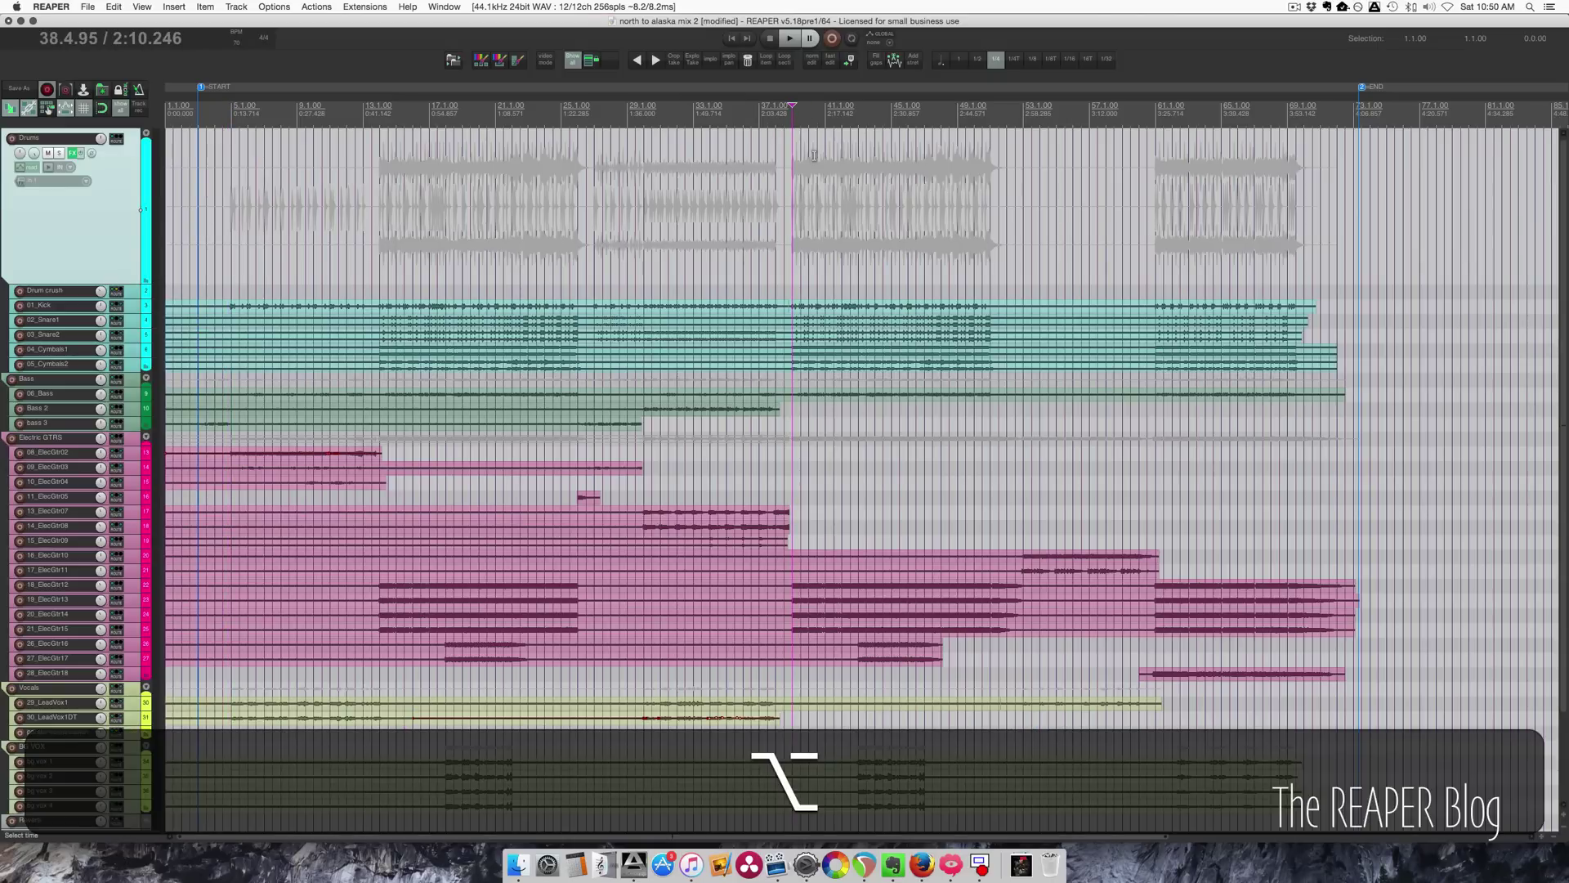
{"action": "scroll", "coordinate": [814, 155], "scroll_direction": "up", "scroll_amount": 5}
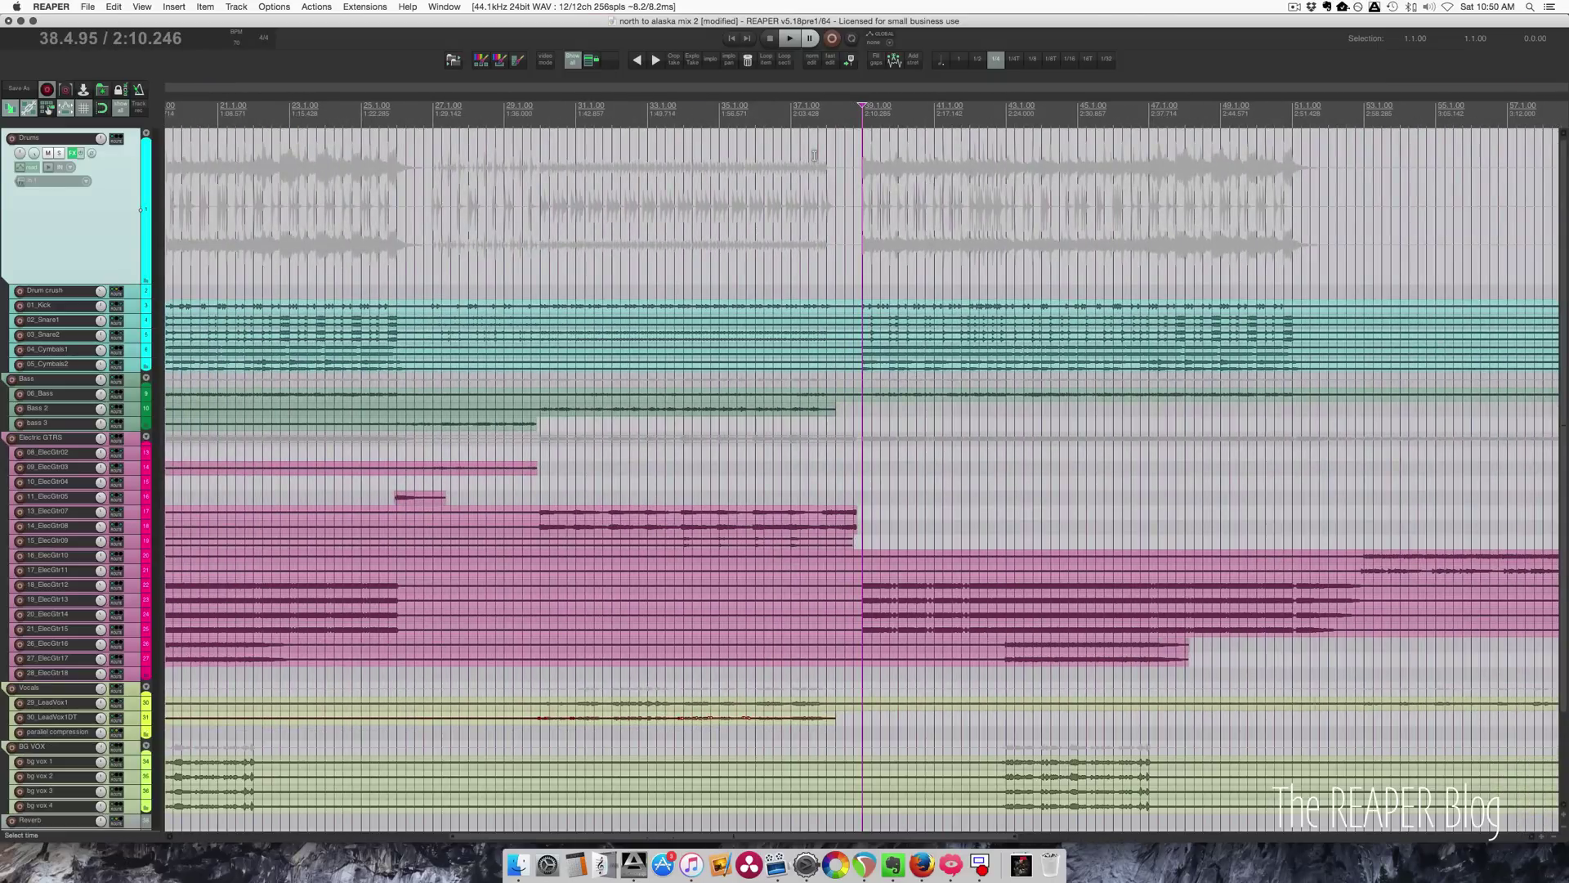
{"action": "scroll", "coordinate": [280, 199], "scroll_direction": "up", "scroll_amount": 5}
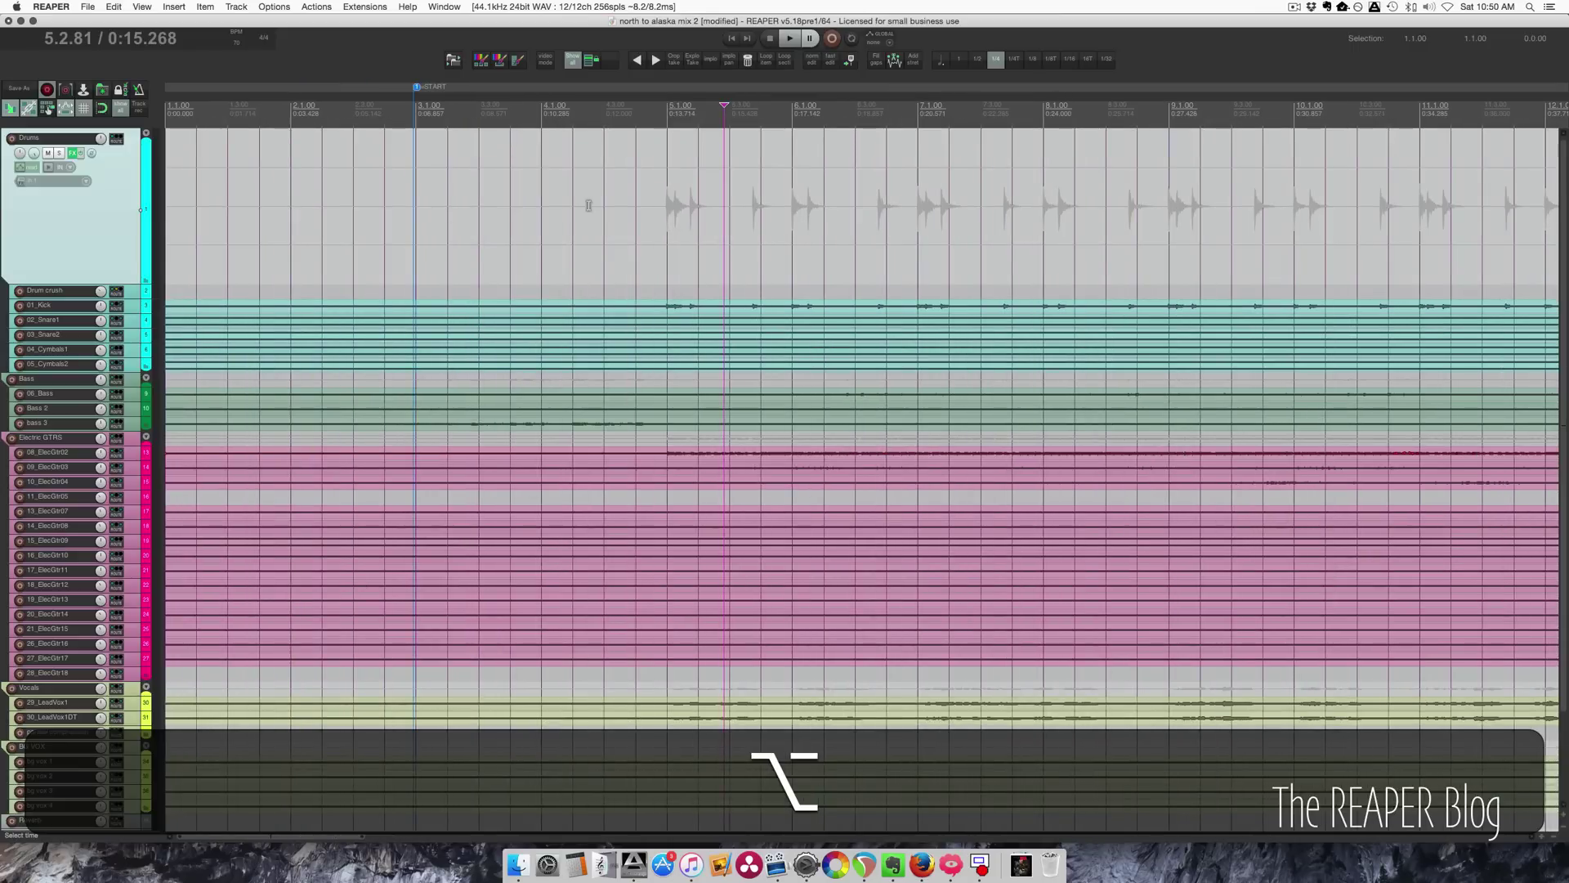
{"action": "left_click", "coordinate": [606, 200]}
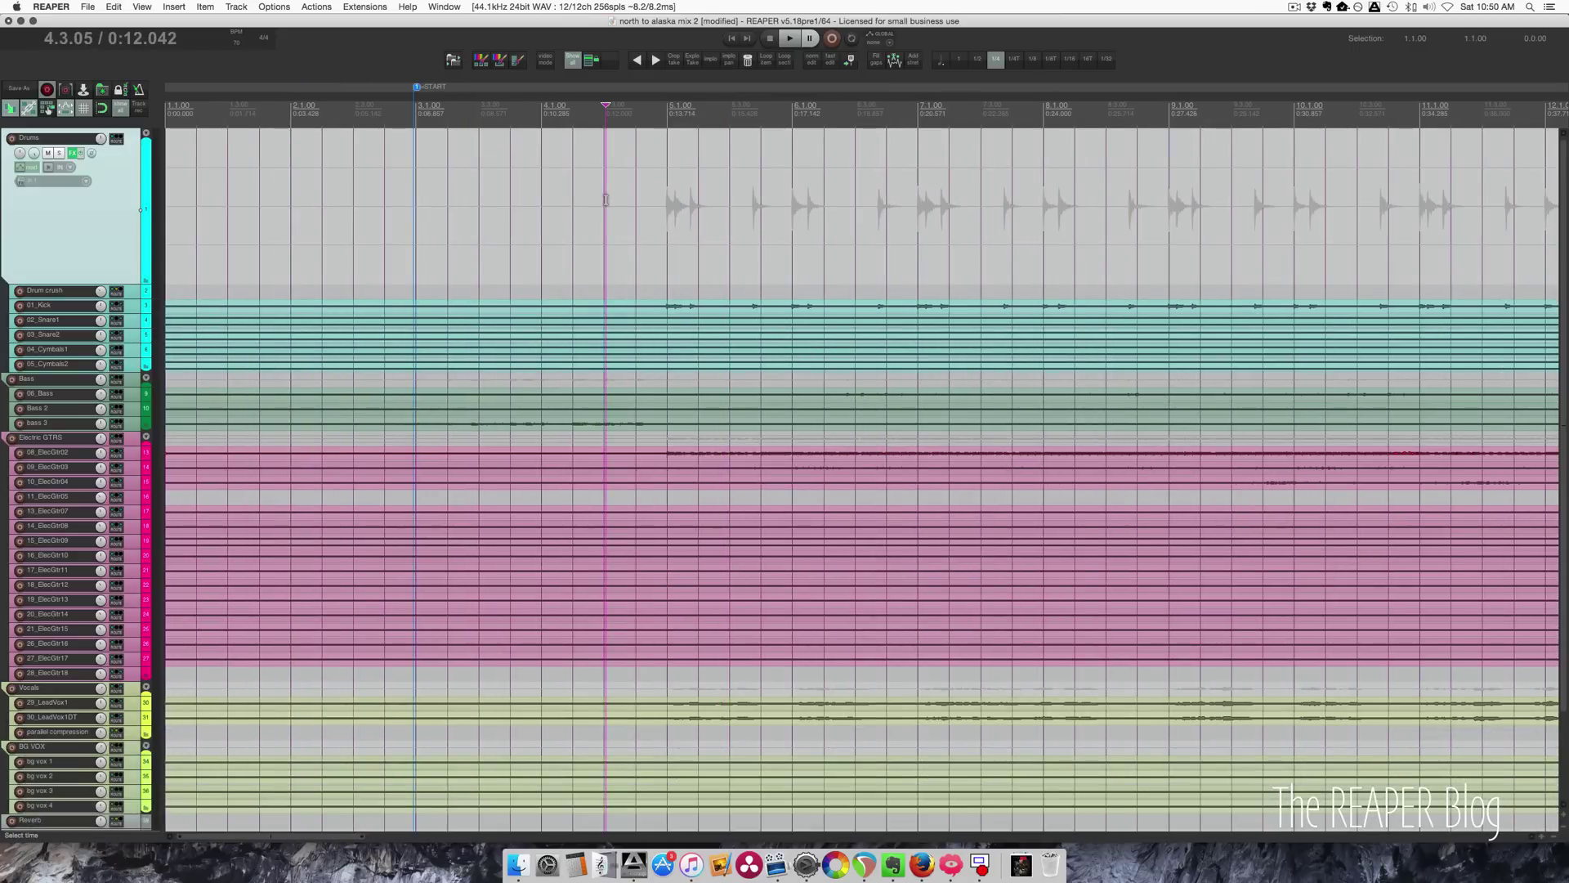
- Look up the "Markers: Insert and/or edit marker at current position" action by its shortcut in the action list
{"action": "key", "text": "shift+slash"}
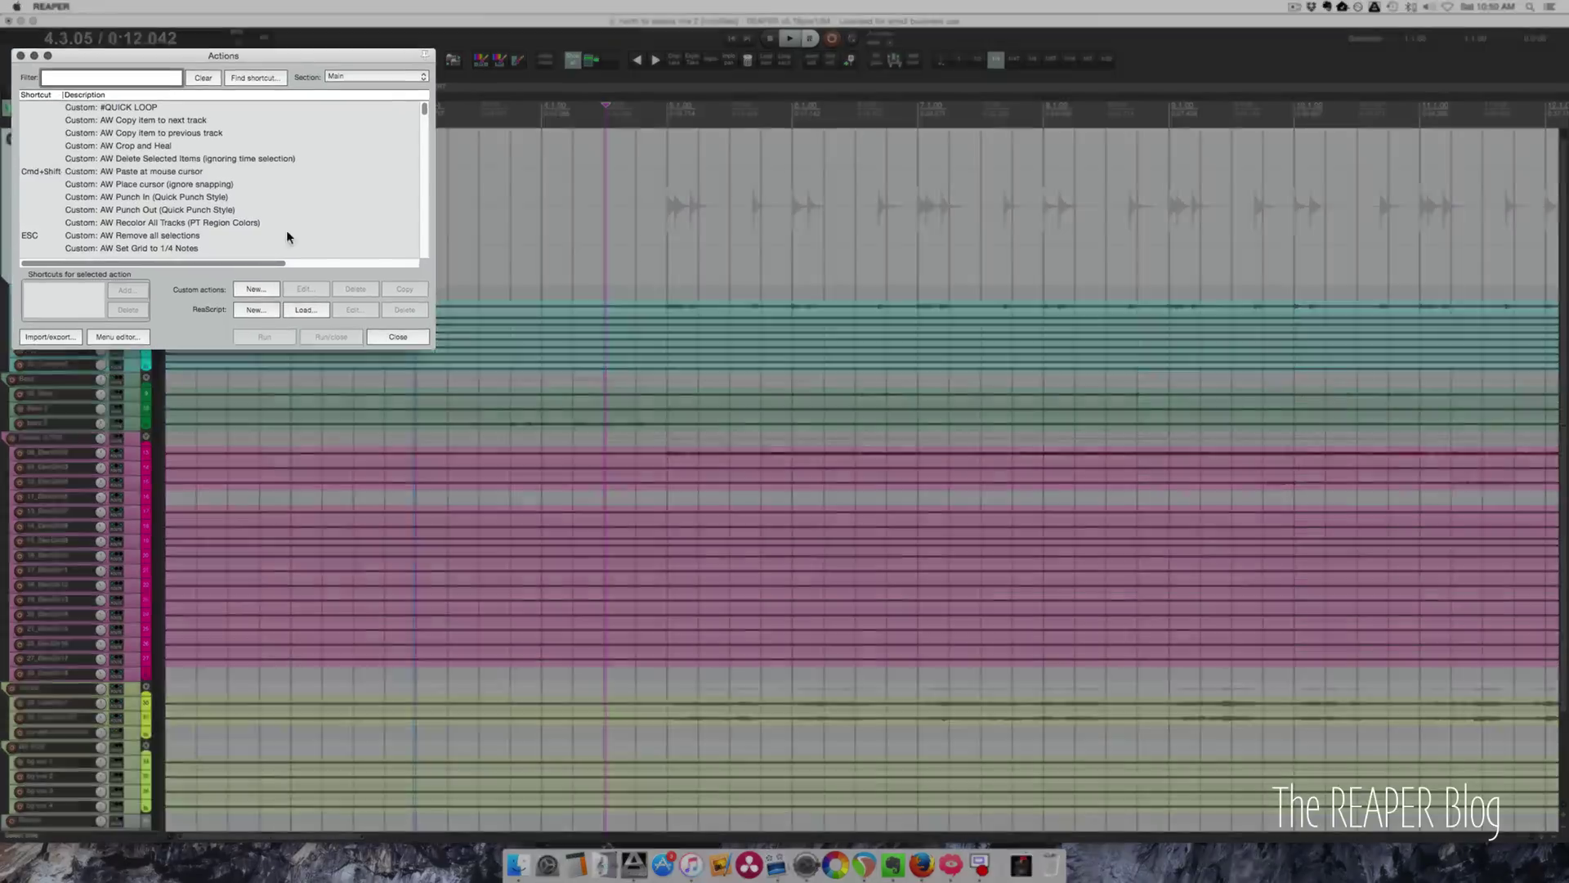
{"action": "left_click", "coordinate": [303, 56]}
{"action": "key", "text": "ctrl+alt+m"}
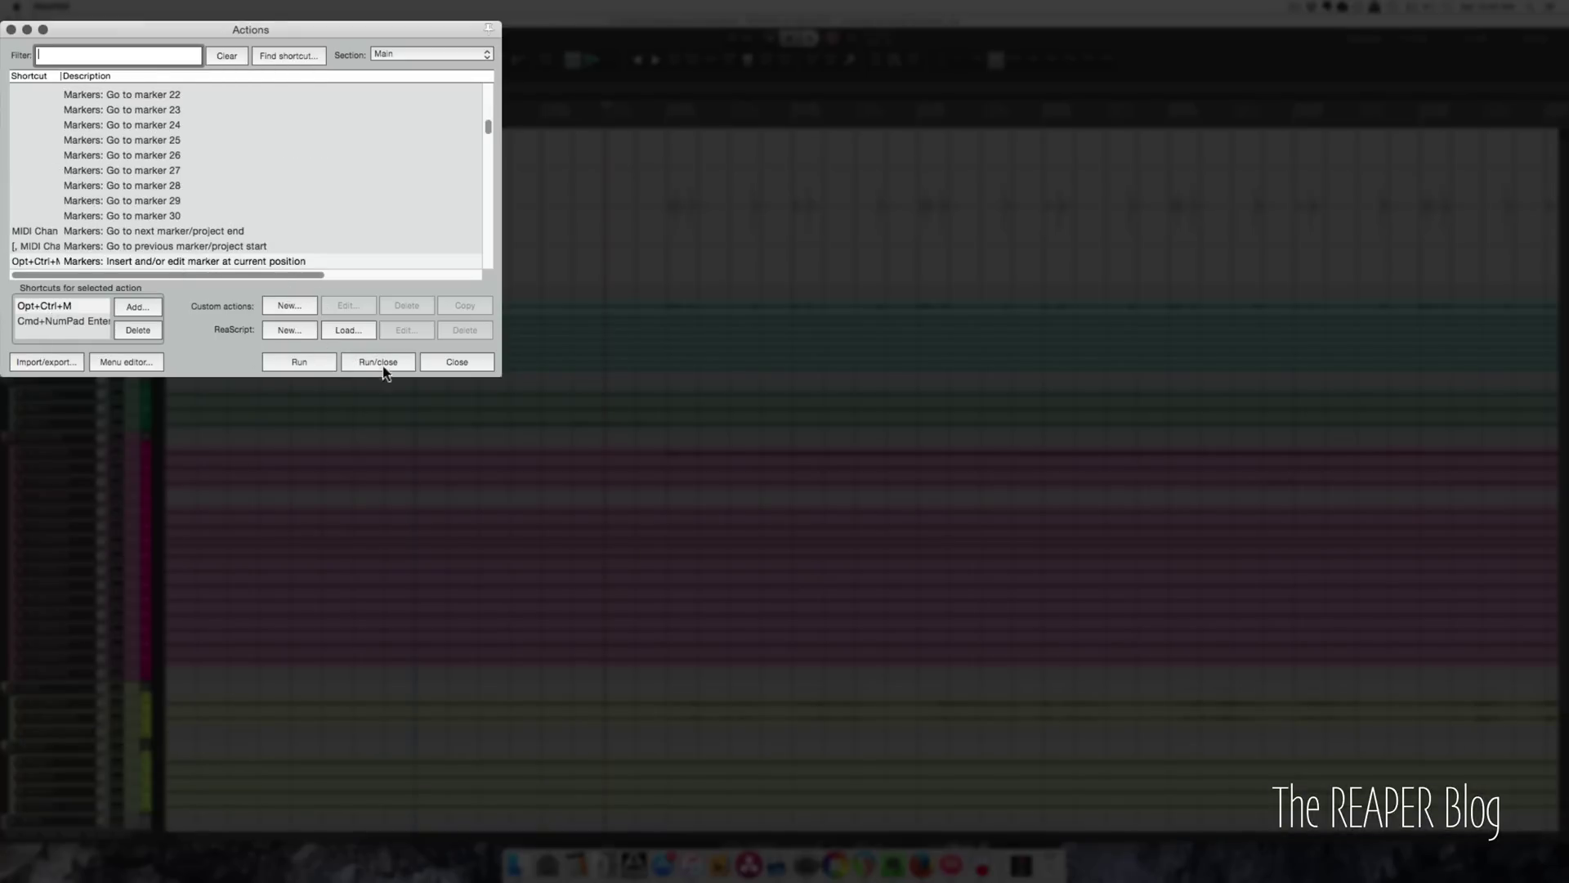
{"action": "left_click", "coordinate": [456, 362]}
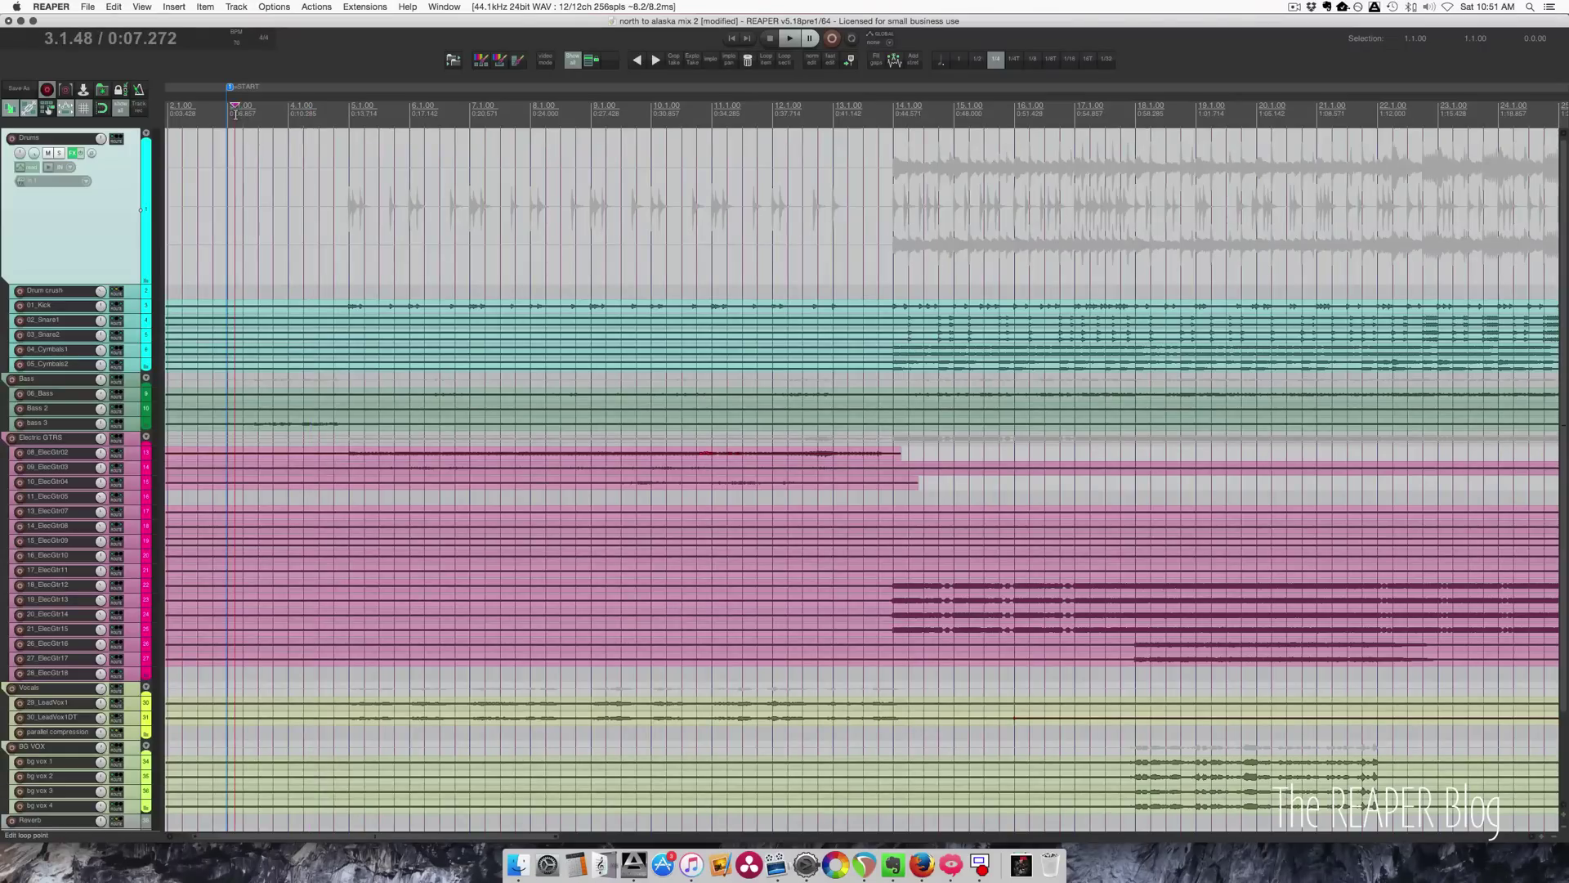
- Add a marker named "Verse 1" at position 5.1.00, where the drums first come in
{"action": "scroll", "coordinate": [243, 124], "scroll_direction": "up", "scroll_amount": 5}
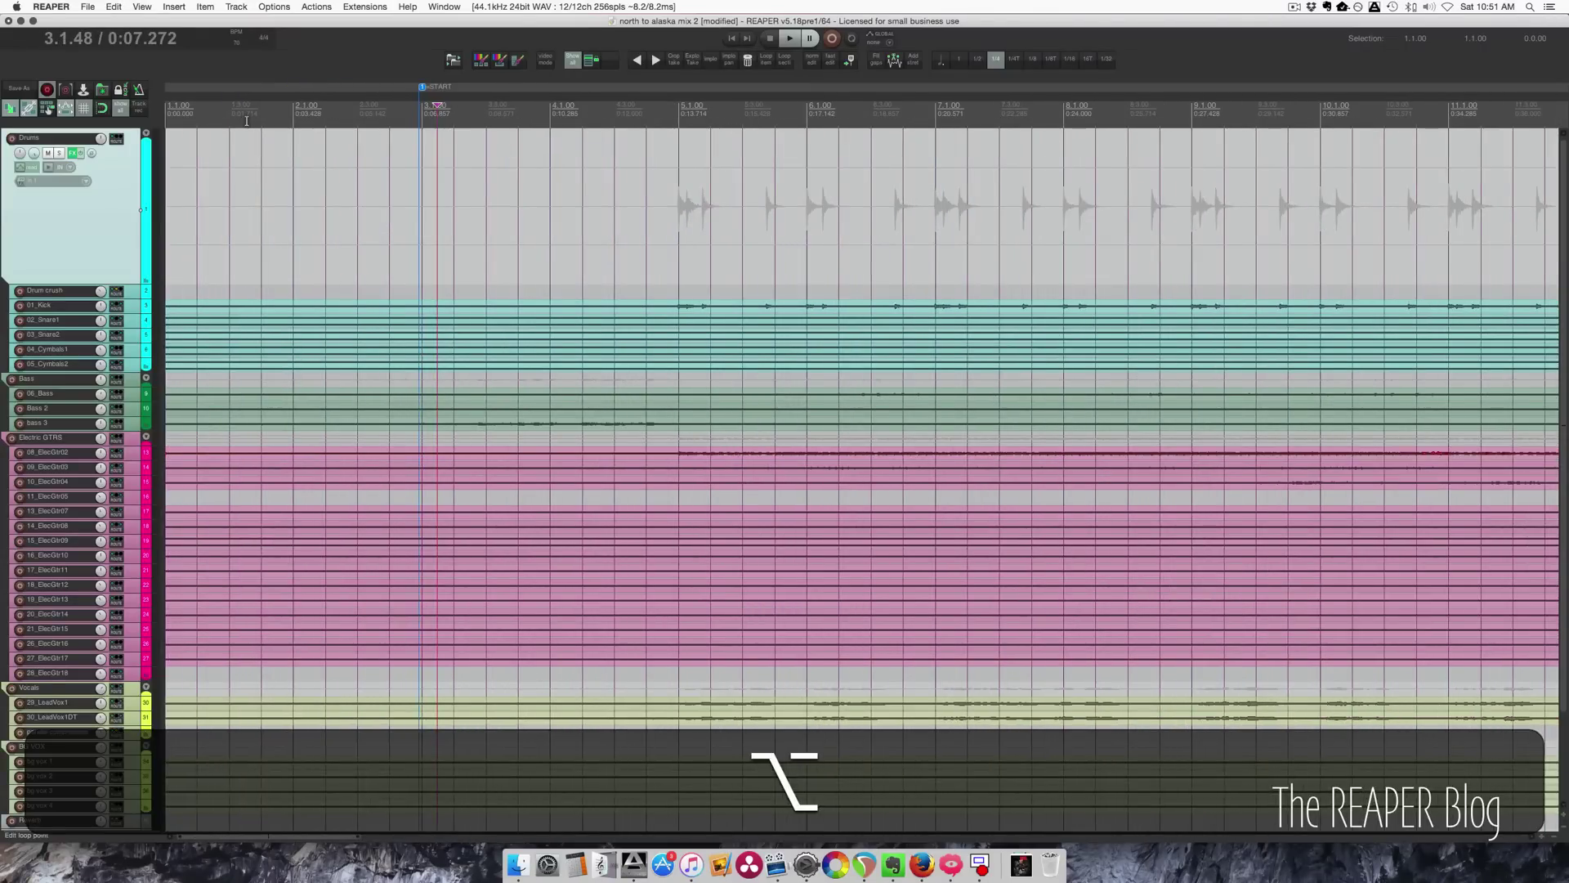
{"action": "left_click", "coordinate": [643, 110]}
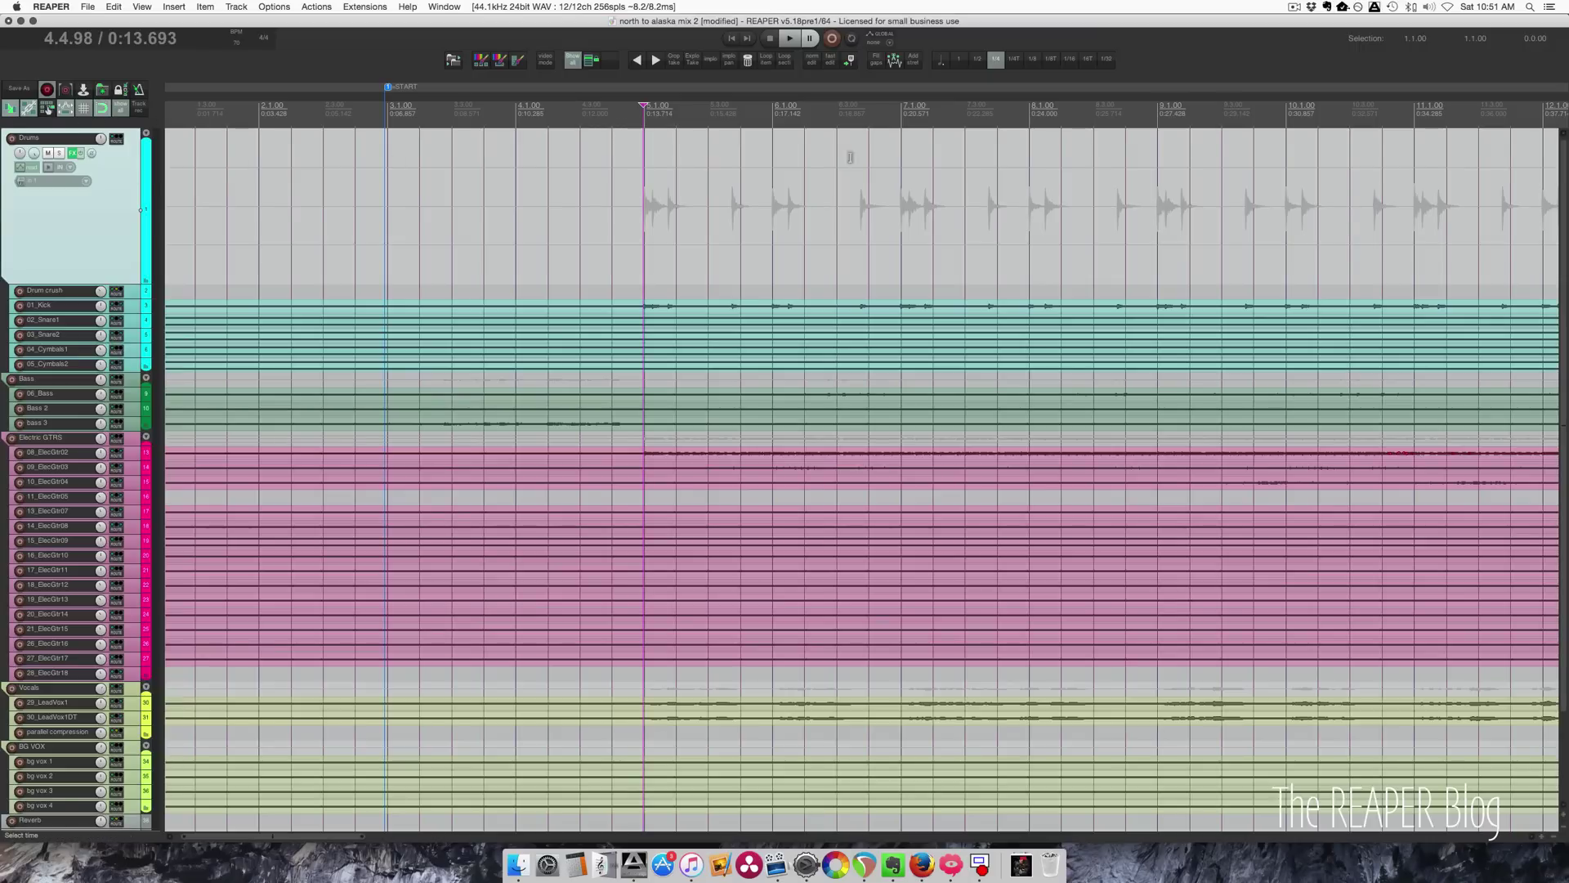
{"action": "left_click", "coordinate": [644, 114]}
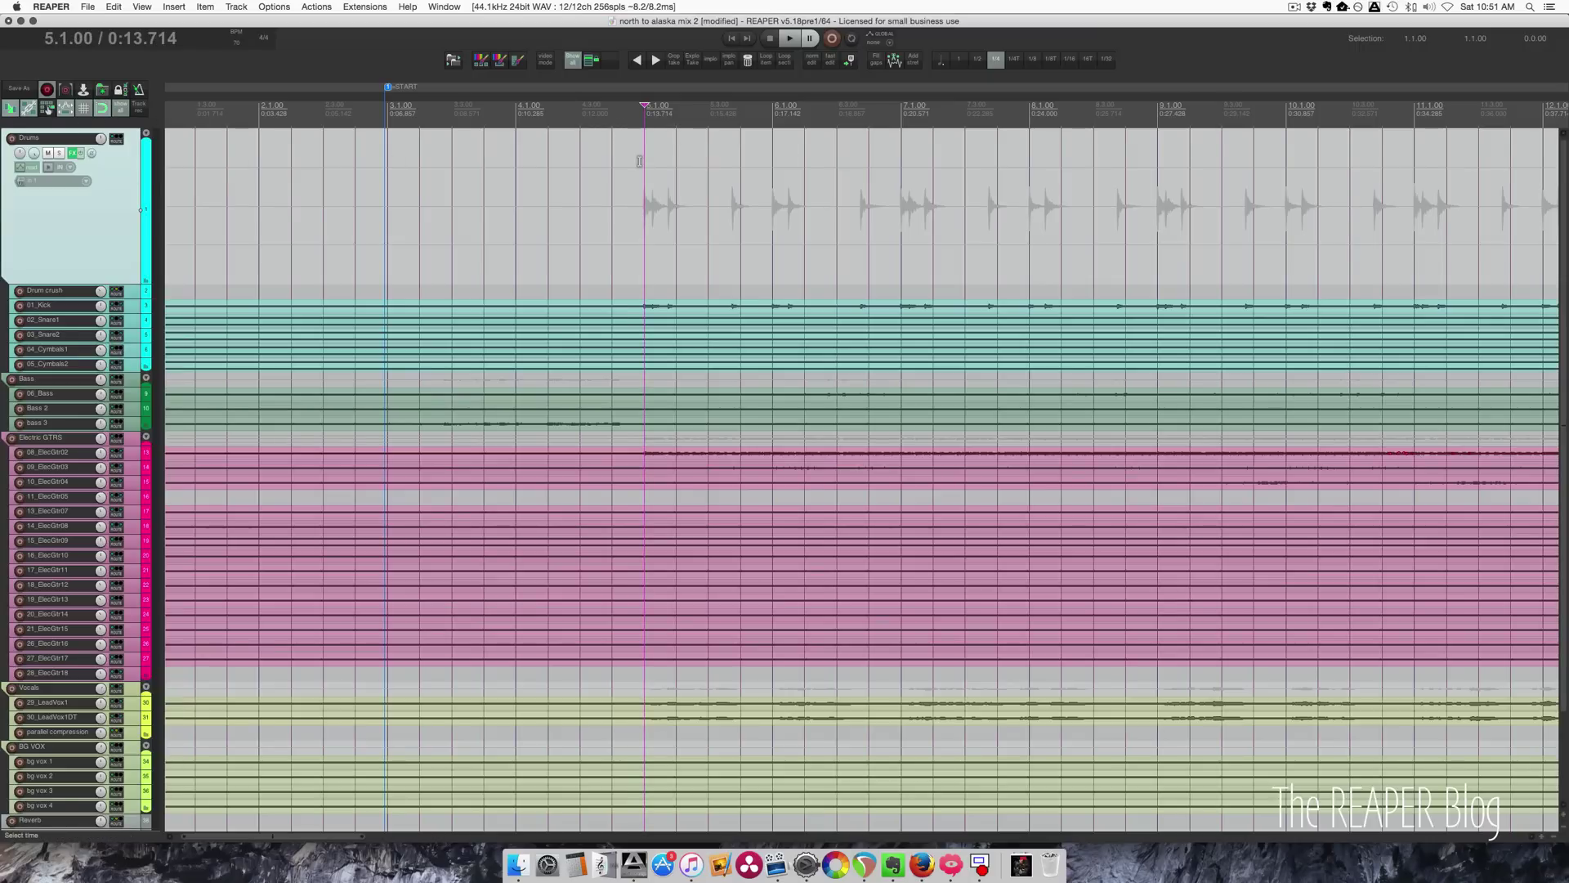
{"action": "key", "text": "ctrl+alt+m"}
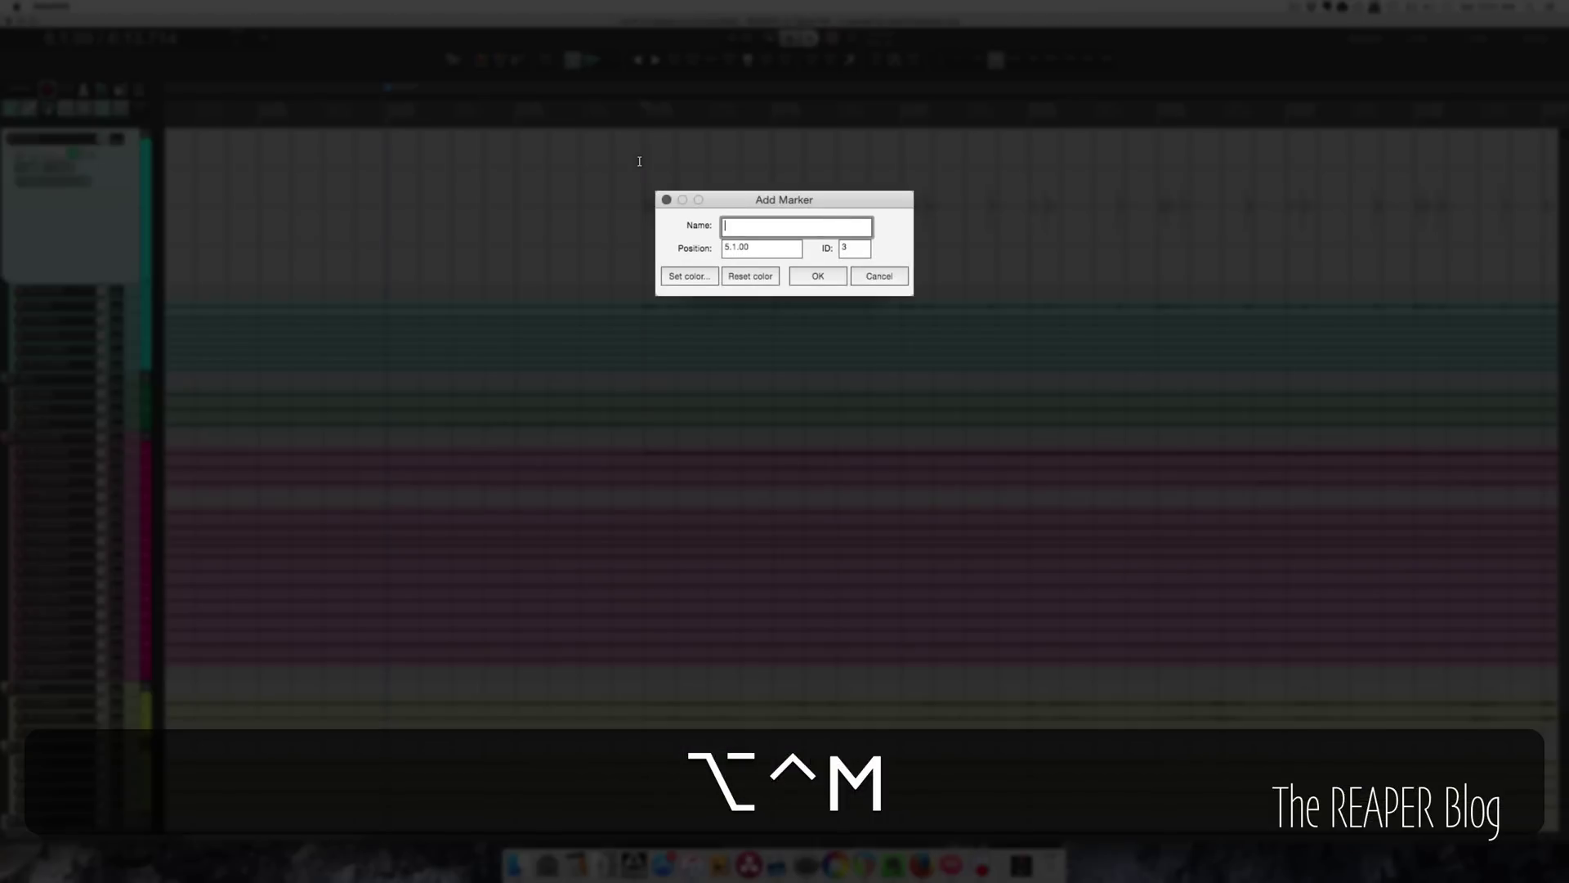
{"action": "type", "text": "Ver"}
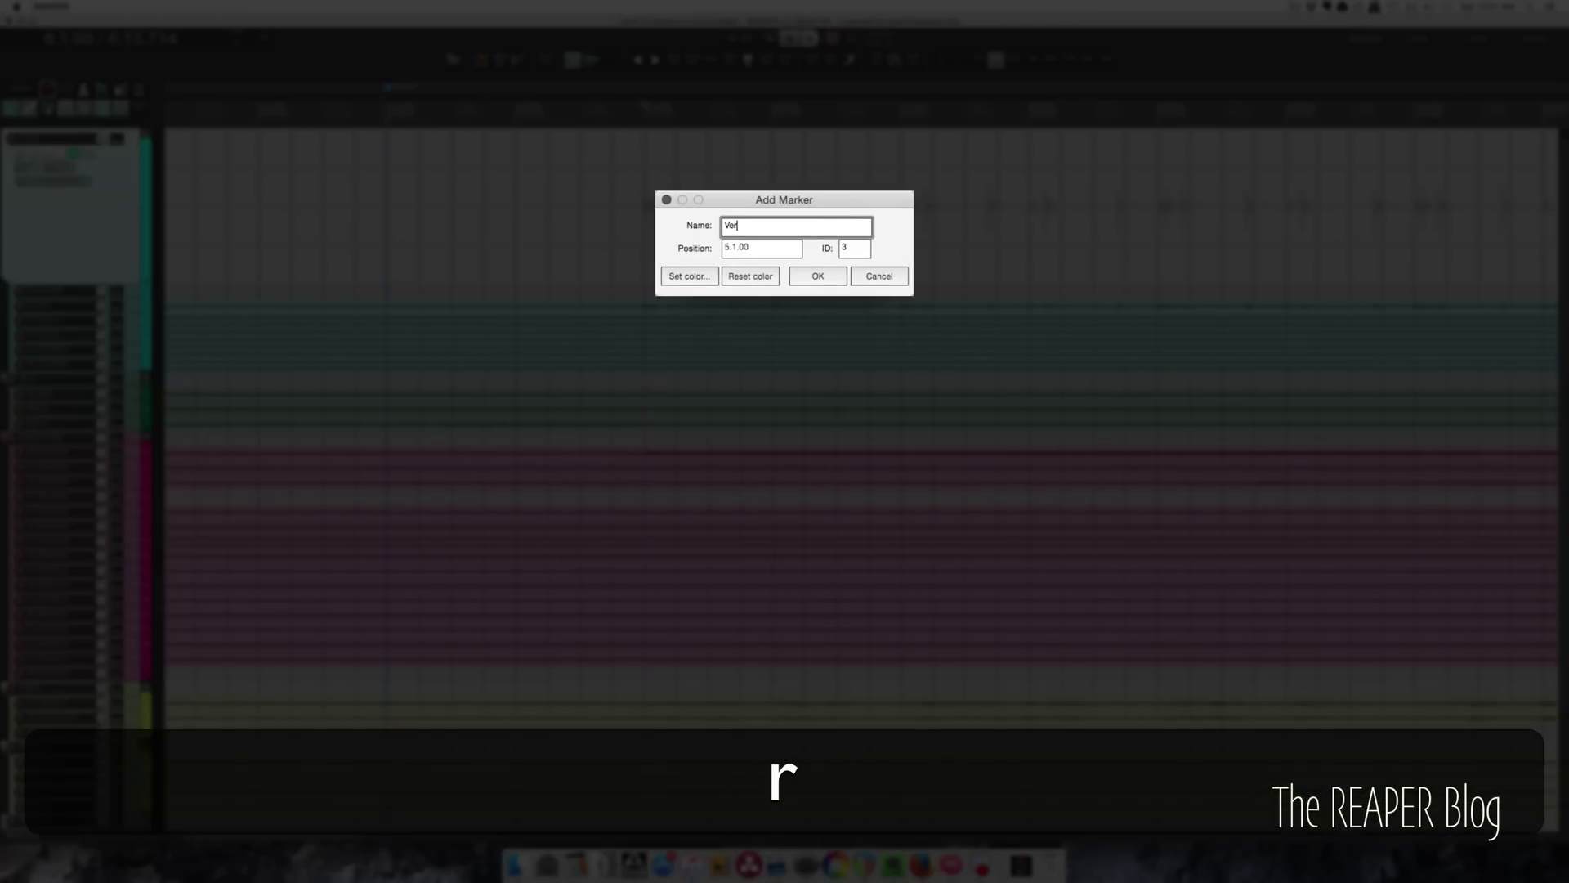
{"action": "type", "text": "se 1"}
{"action": "key", "text": "Return"}
{"action": "key", "text": "alt+Return"}
- Add a marker named "Chorus 1" at position 14.1.00, where the full drums and heavy guitars start
{"action": "scroll", "coordinate": [633, 157], "scroll_direction": "down", "scroll_amount": 4}
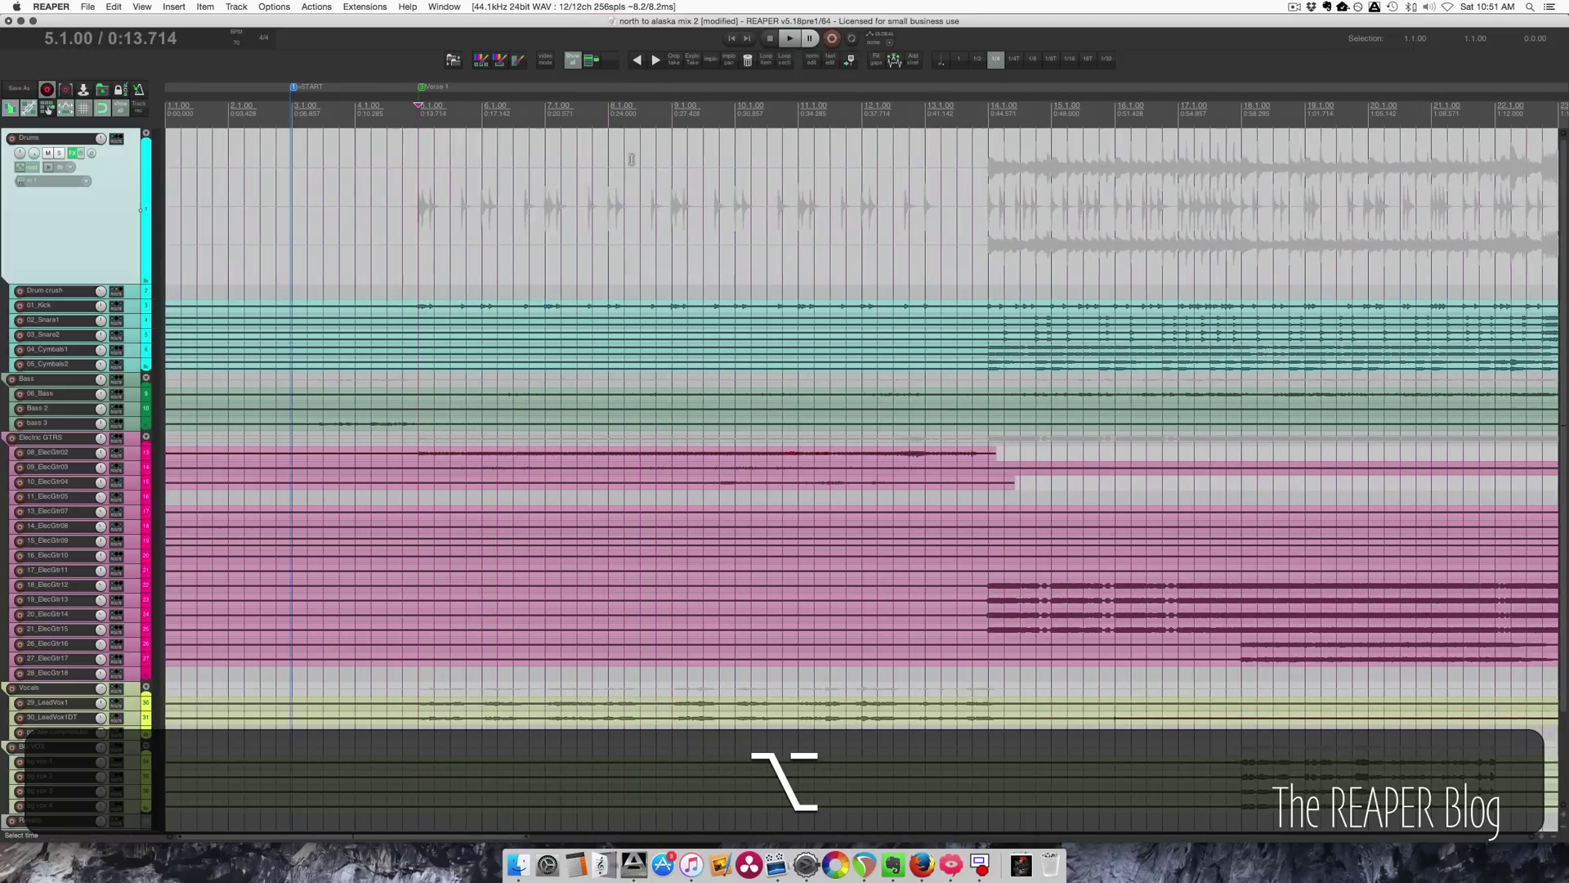
{"action": "left_click", "coordinate": [980, 115]}
{"action": "scroll", "coordinate": [980, 116], "scroll_direction": "right", "scroll_amount": 3}
{"action": "scroll", "coordinate": [771, 178], "scroll_direction": "right", "scroll_amount": 5}
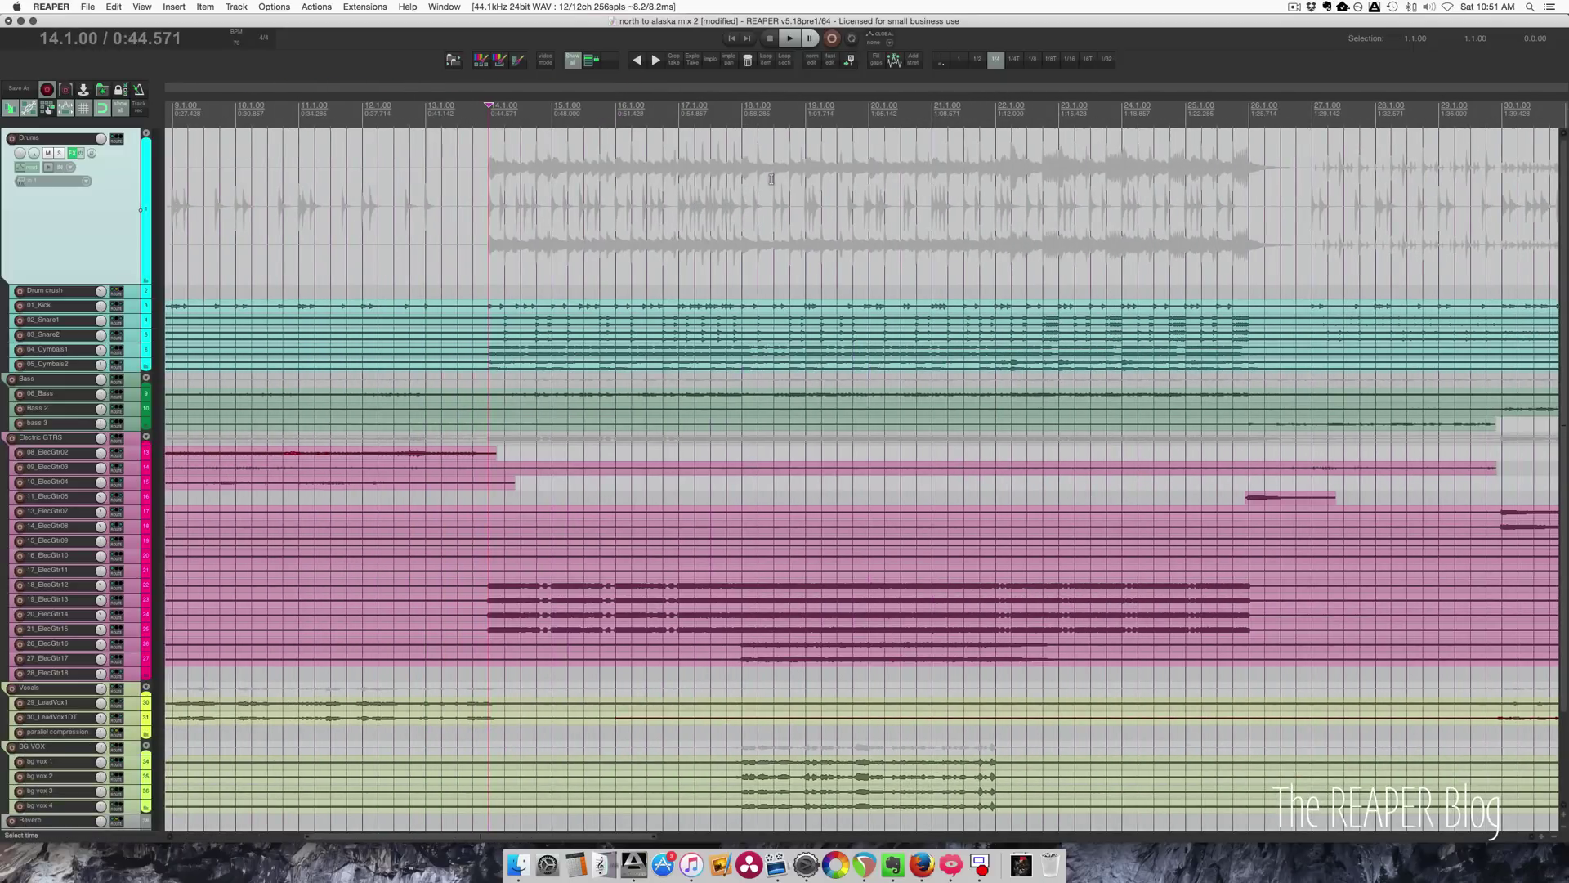
{"action": "key", "text": "ctrl+alt+m"}
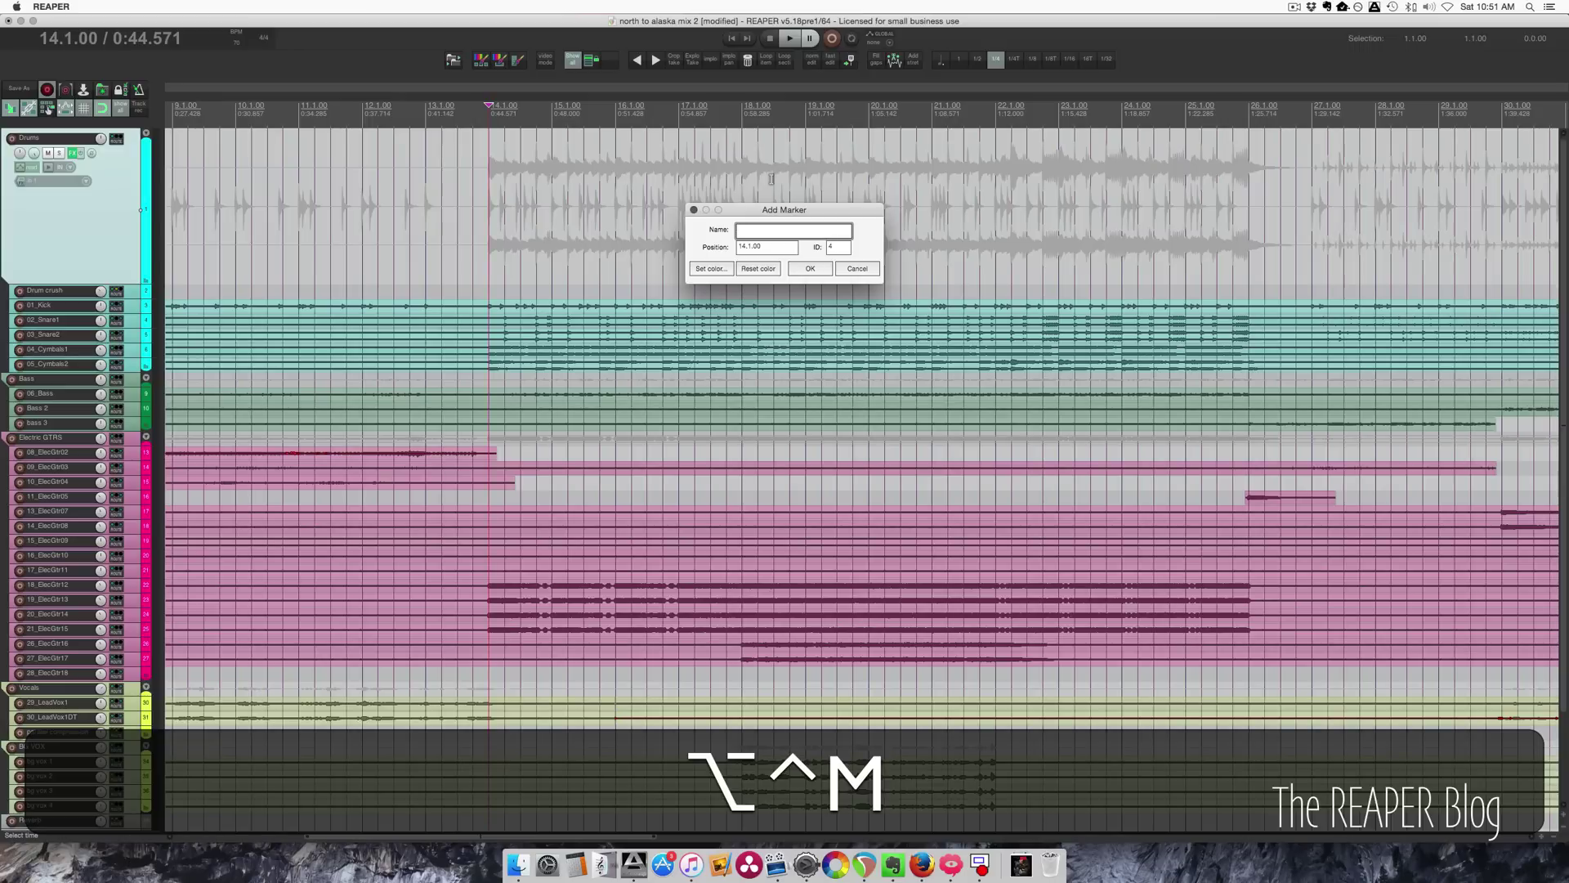
{"action": "type", "text": "Chu"}
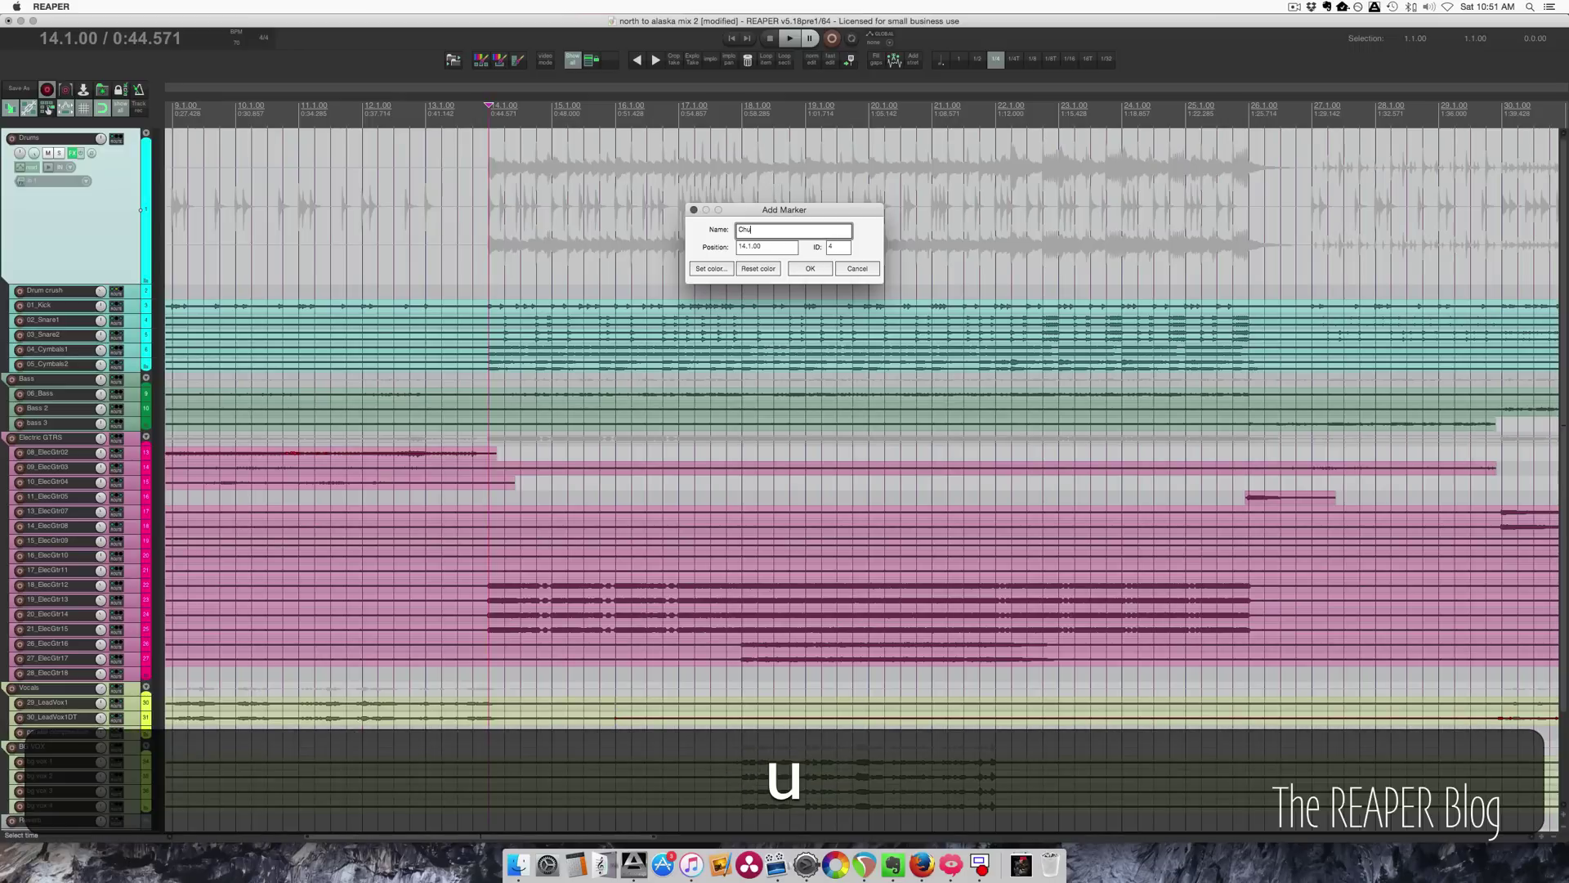
{"action": "type", "text": "orus 1"}
{"action": "key", "text": "Return"}
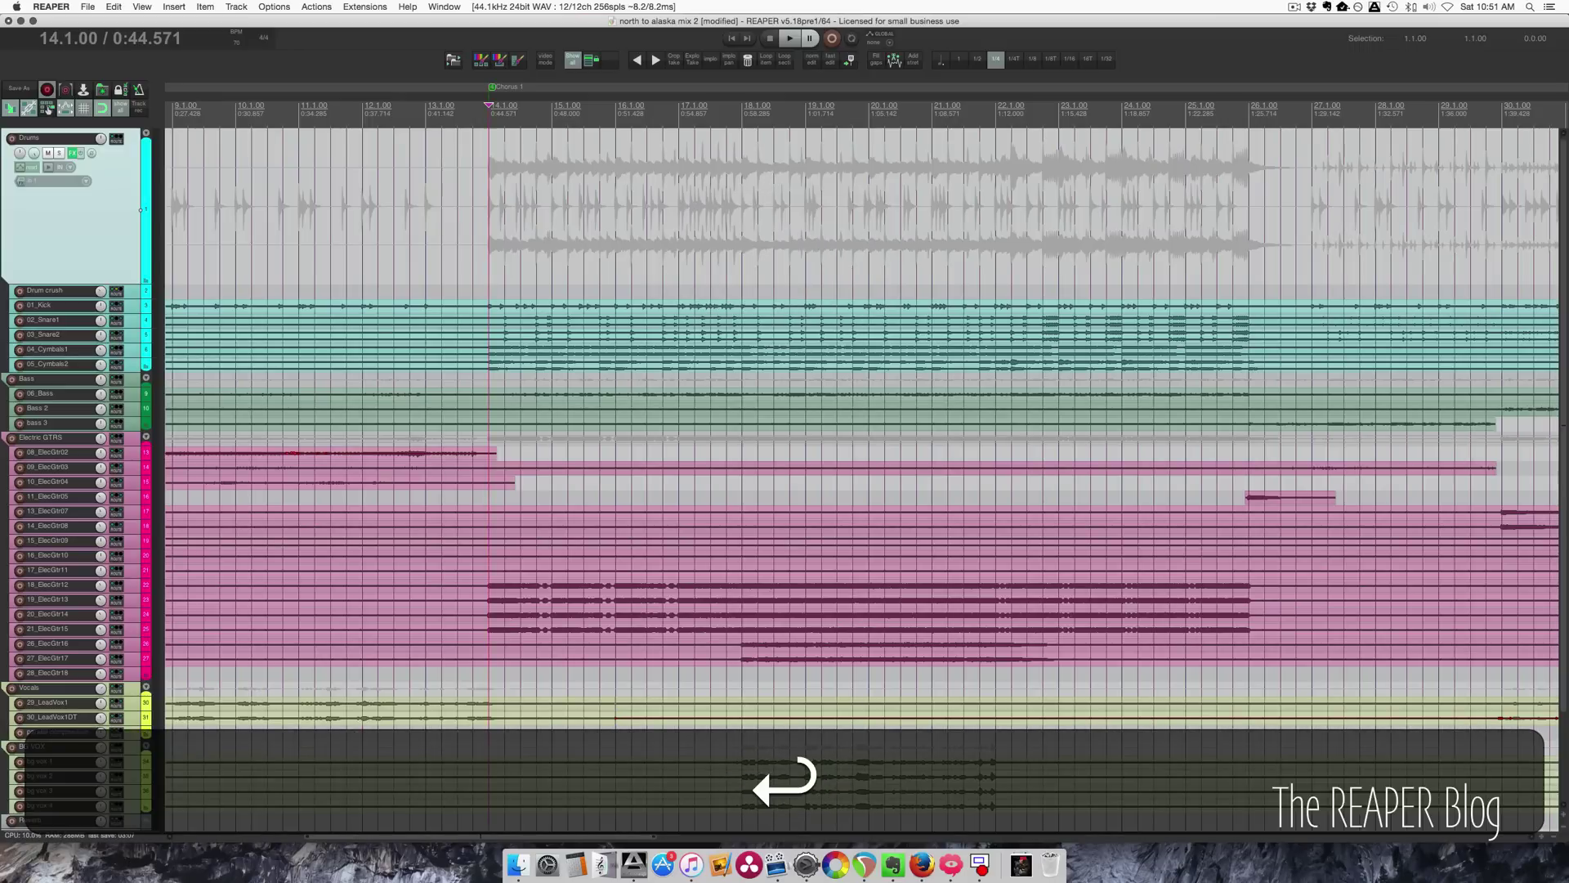
- Audition the passage around the end of the first chorus and add a marker named "Verse 2" at position 26.1.00
{"action": "scroll", "coordinate": [862, 478], "scroll_direction": "right", "scroll_amount": 8}
{"action": "left_click", "coordinate": [705, 122]}
{"action": "scroll", "coordinate": [719, 122], "scroll_direction": "right", "scroll_amount": 2}
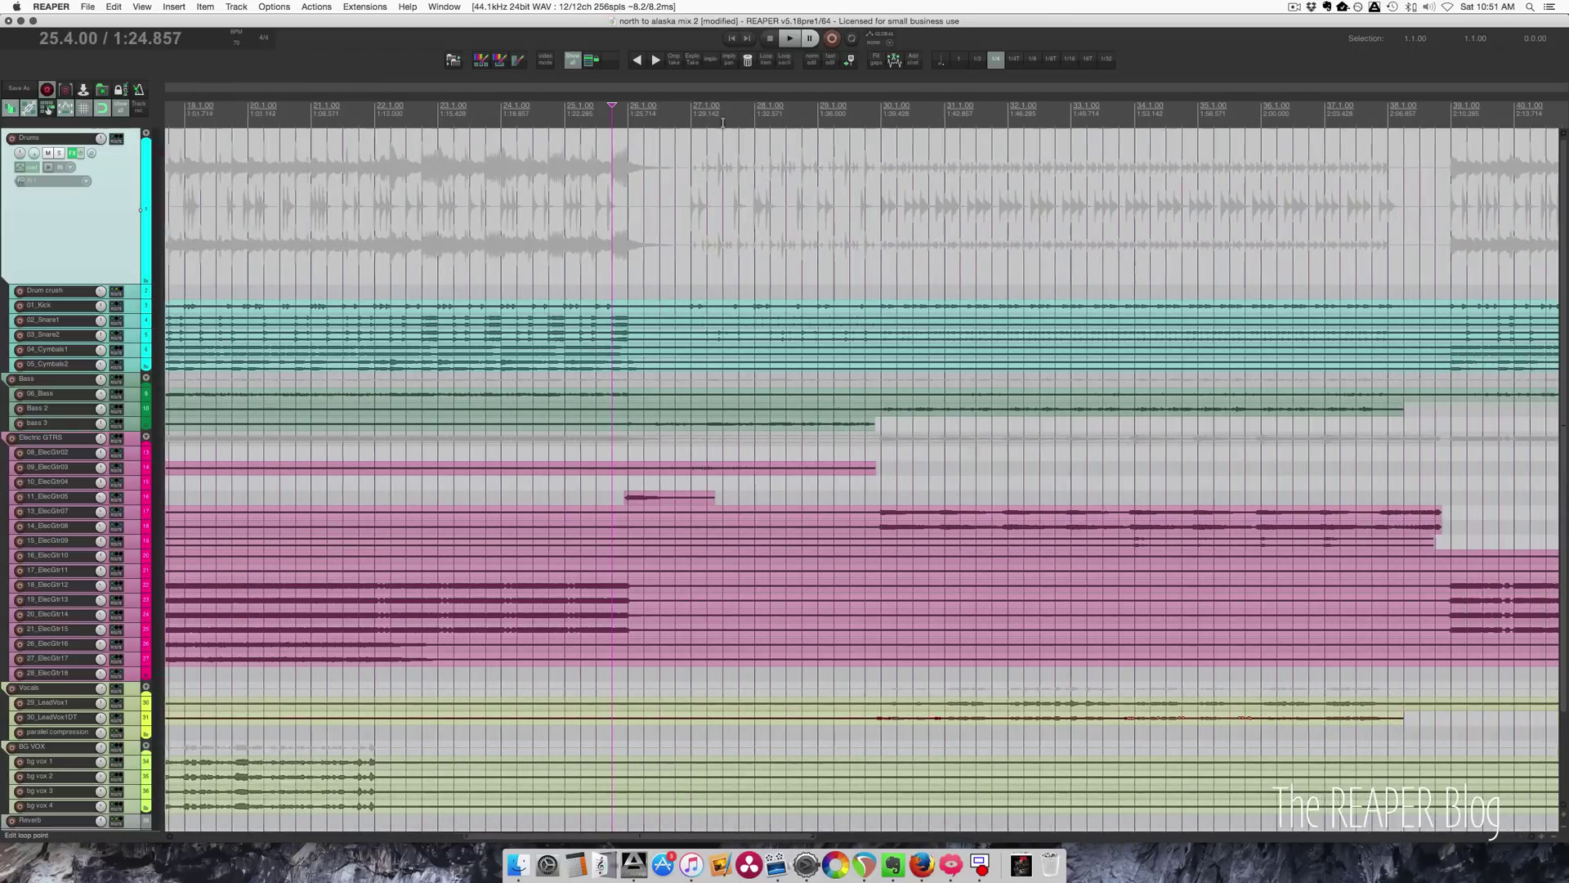
{"action": "scroll", "coordinate": [723, 123], "scroll_direction": "right", "scroll_amount": 3}
{"action": "key", "text": "space"}
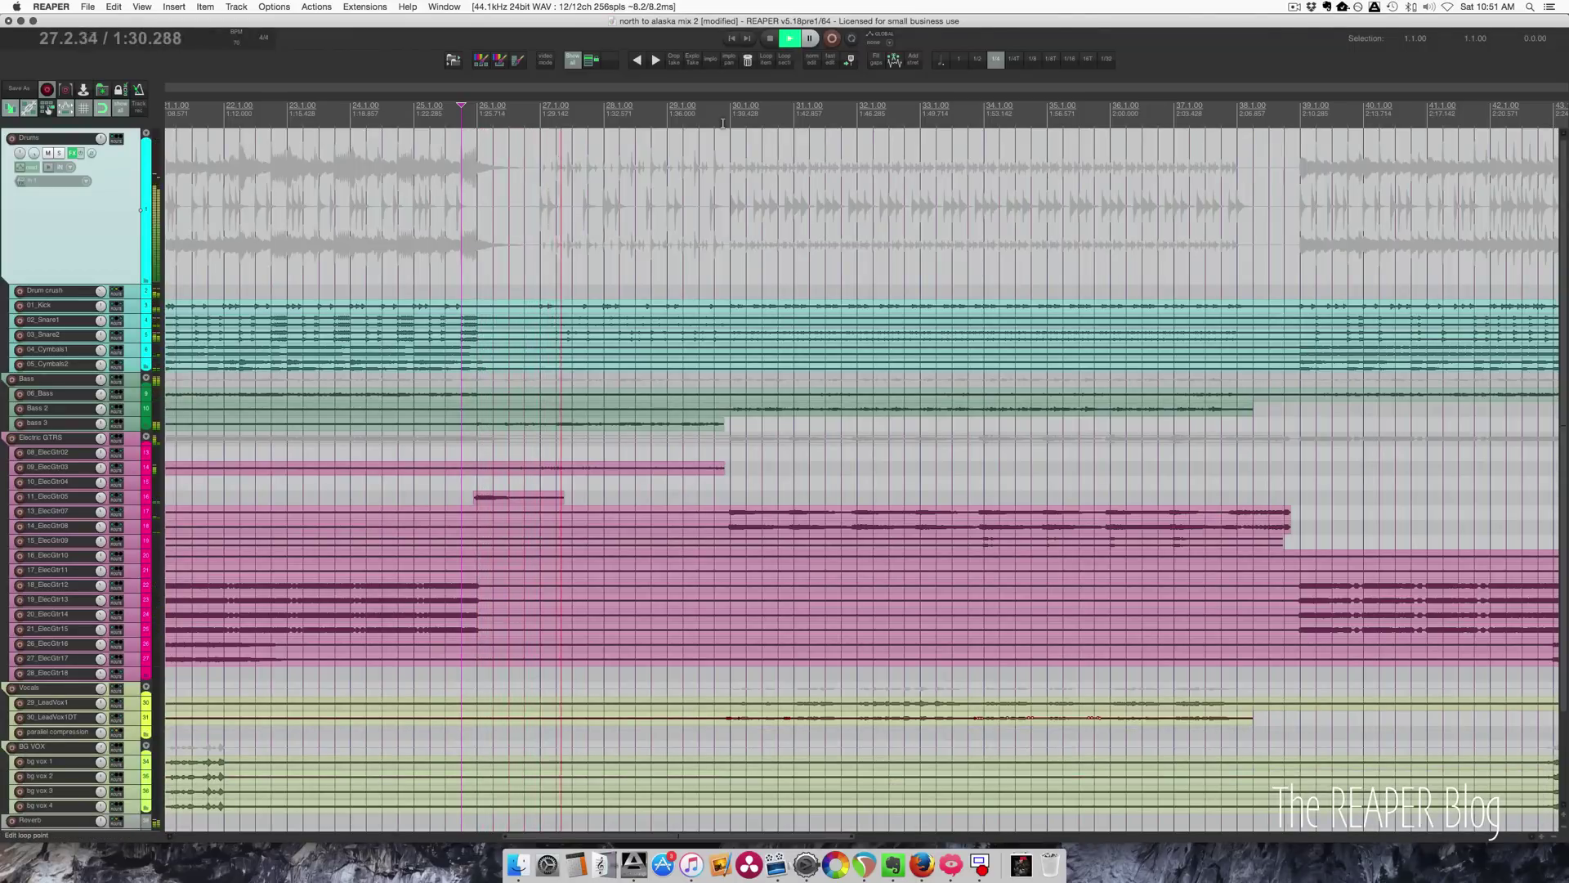
{"action": "left_click", "coordinate": [726, 138]}
{"action": "key", "text": "space"}
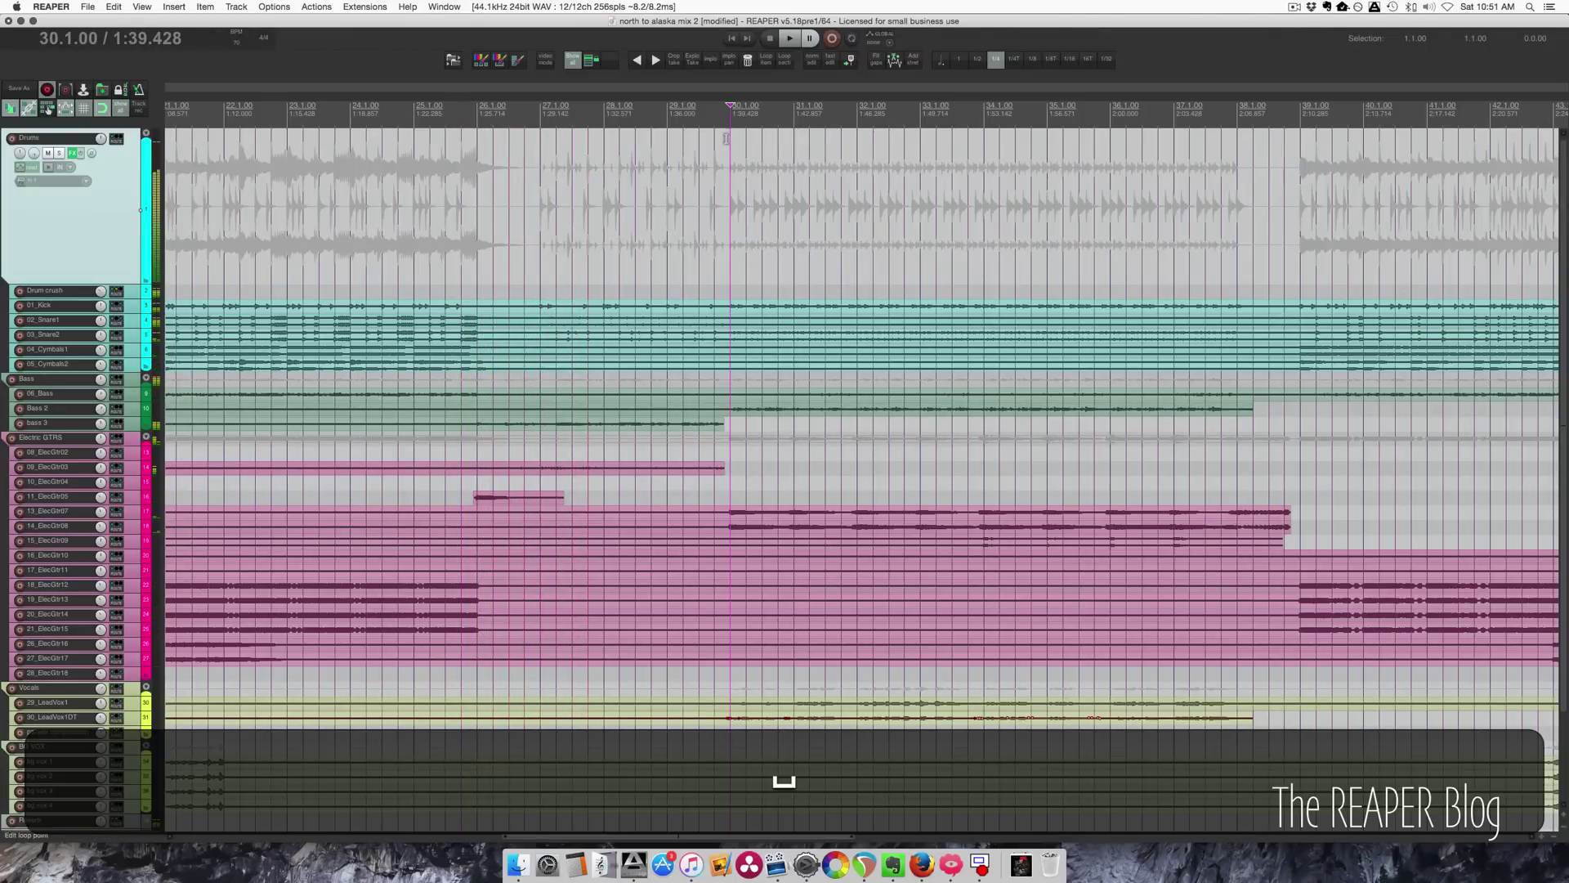
{"action": "left_click", "coordinate": [479, 164]}
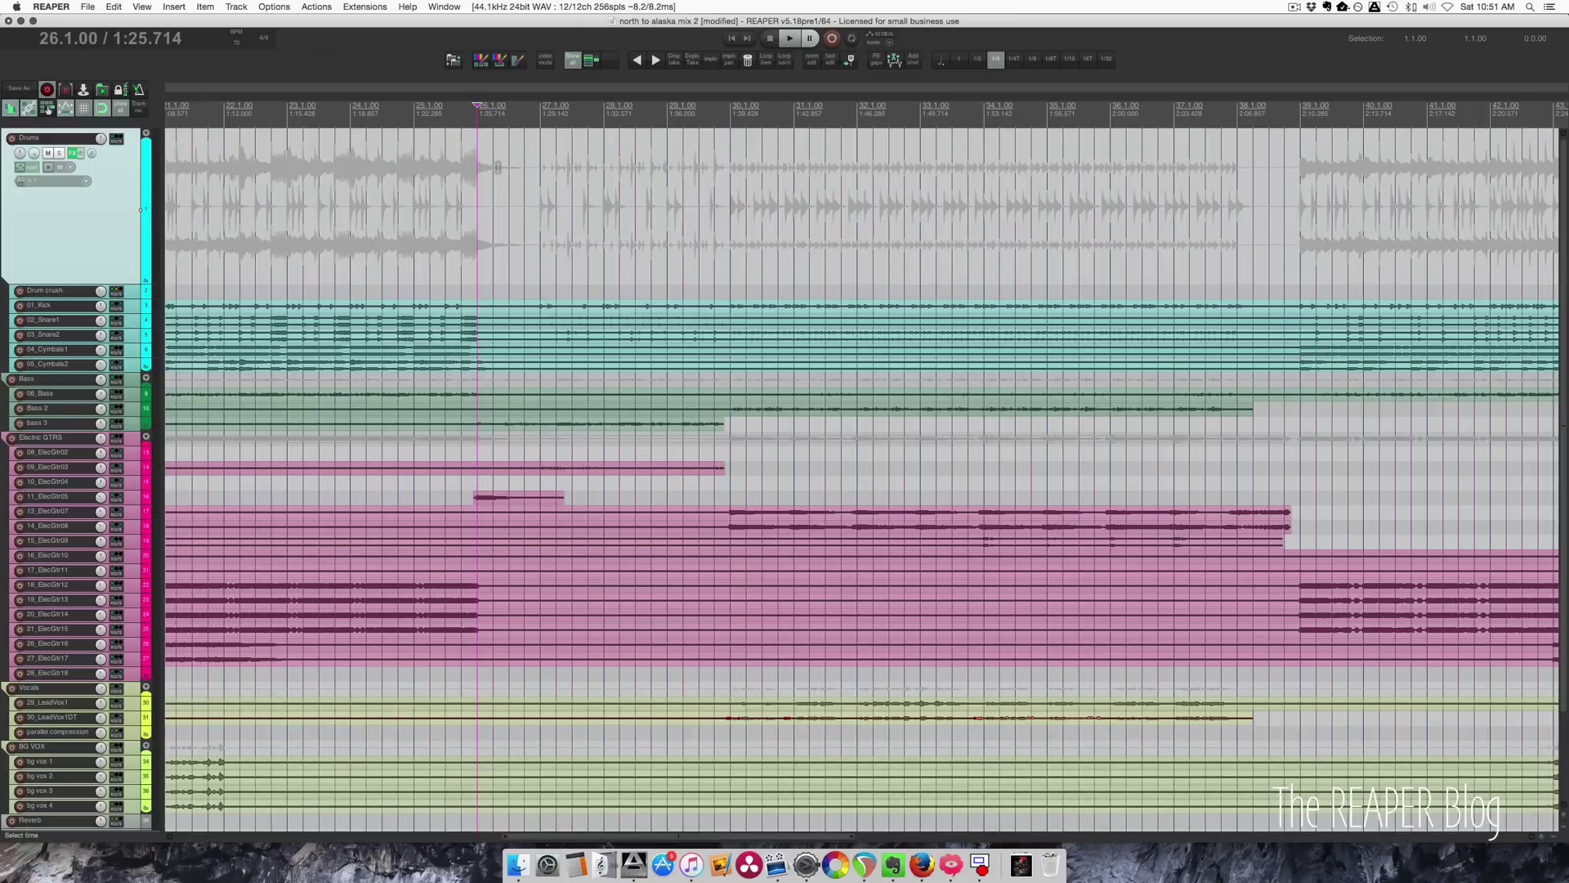
{"action": "key", "text": "ctrl+alt+m"}
{"action": "type", "text": "Verse"}
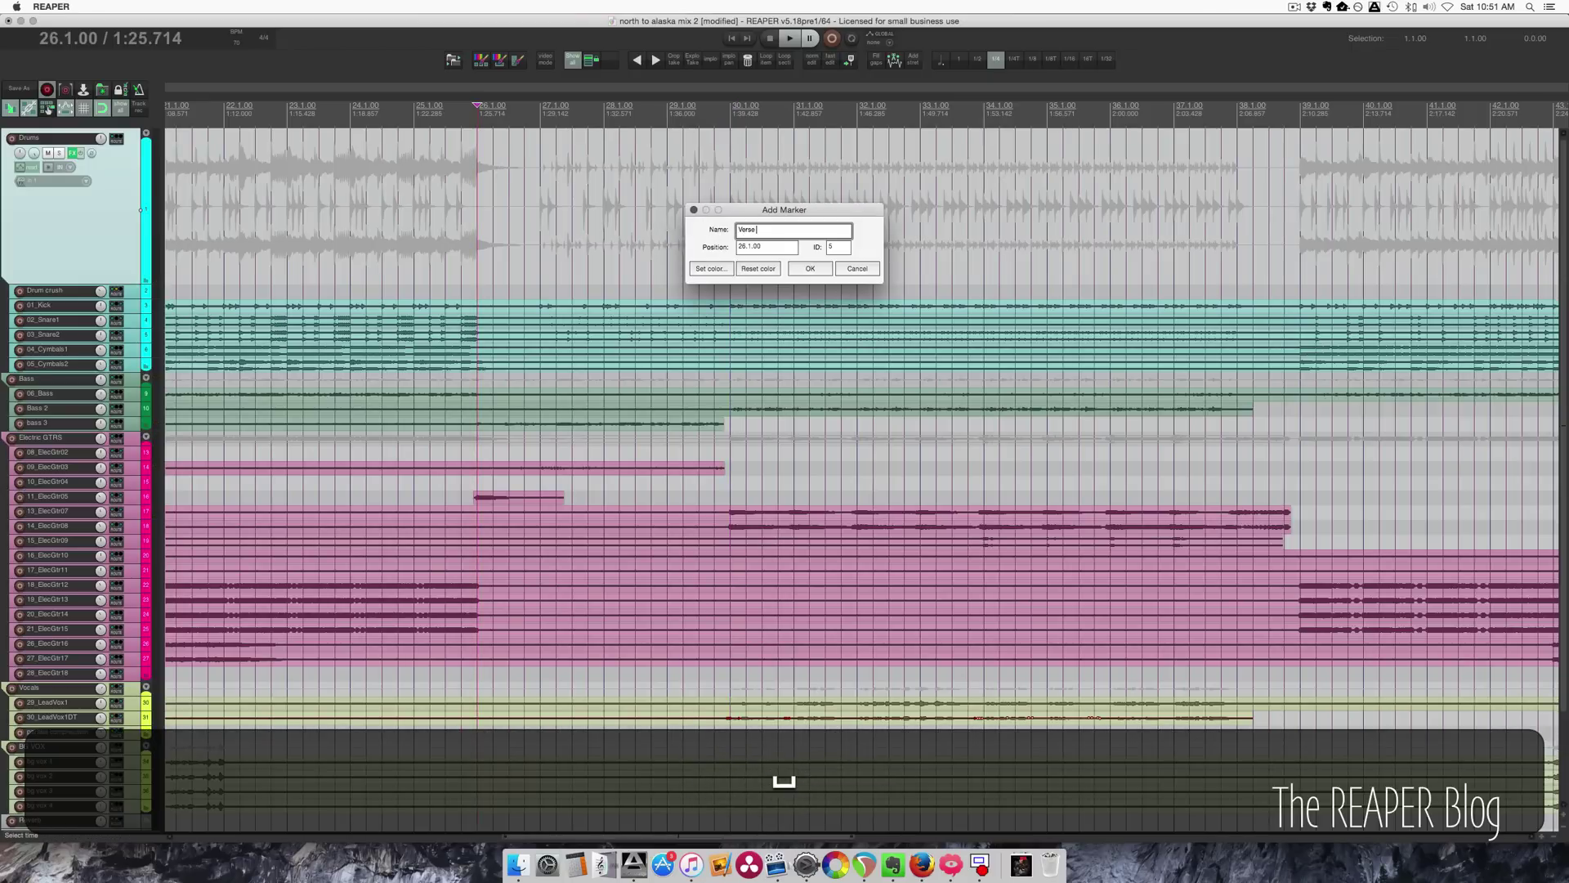
{"action": "key", "text": "Return"}
- Add a marker named "Chorus" at position 39.1.00, where the full drums return after the second verse
{"action": "scroll", "coordinate": [957, 135], "scroll_direction": "right", "scroll_amount": 5}
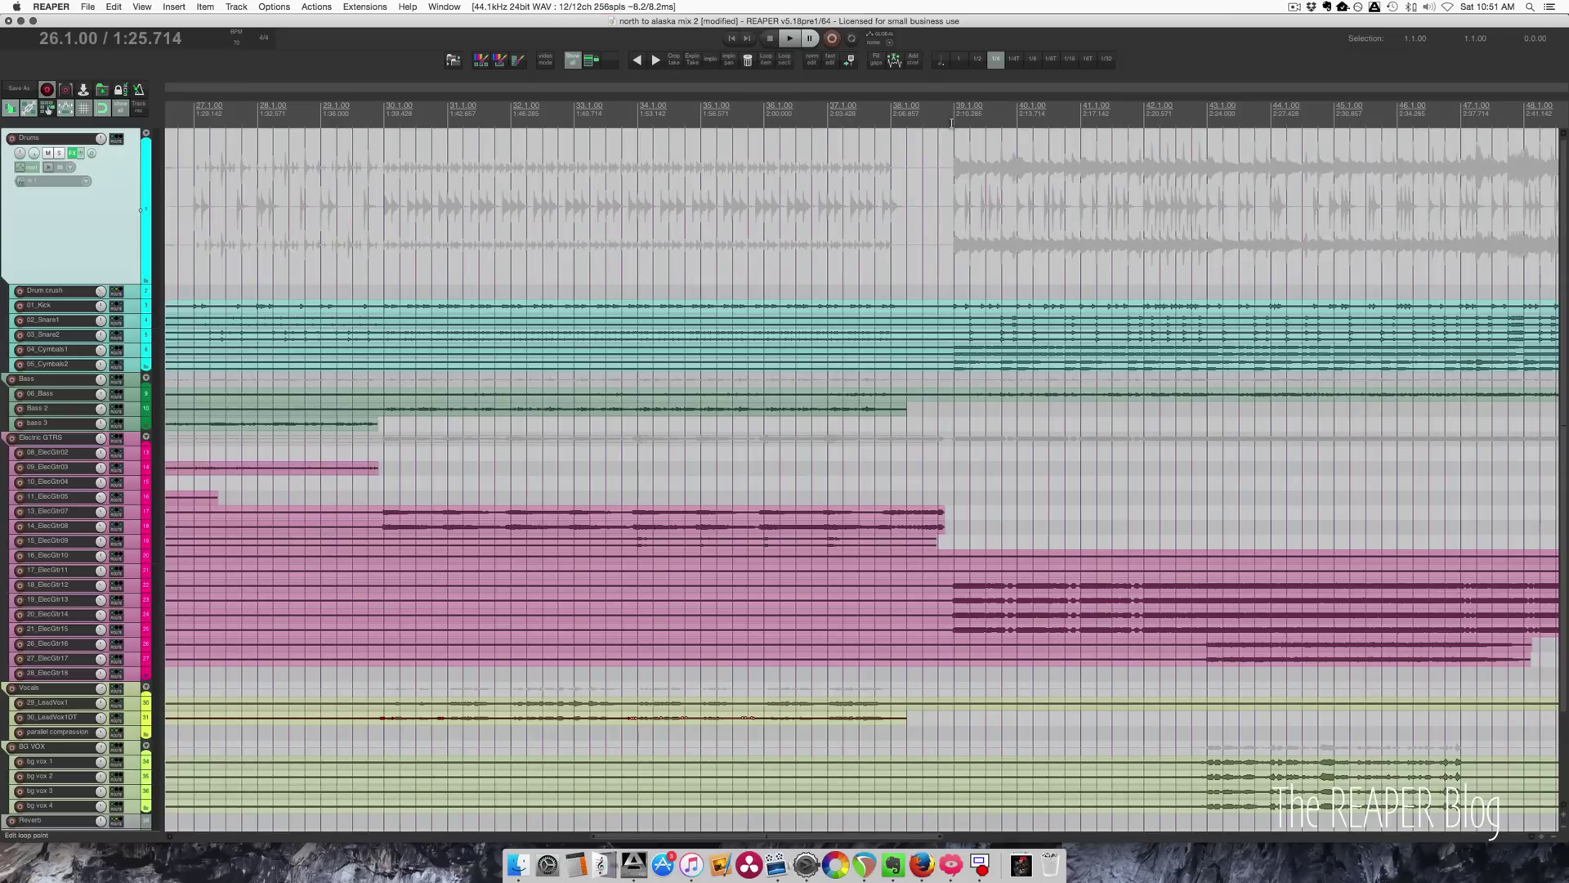
{"action": "left_click", "coordinate": [954, 127]}
{"action": "scroll", "coordinate": [949, 122], "scroll_direction": "right", "scroll_amount": 2}
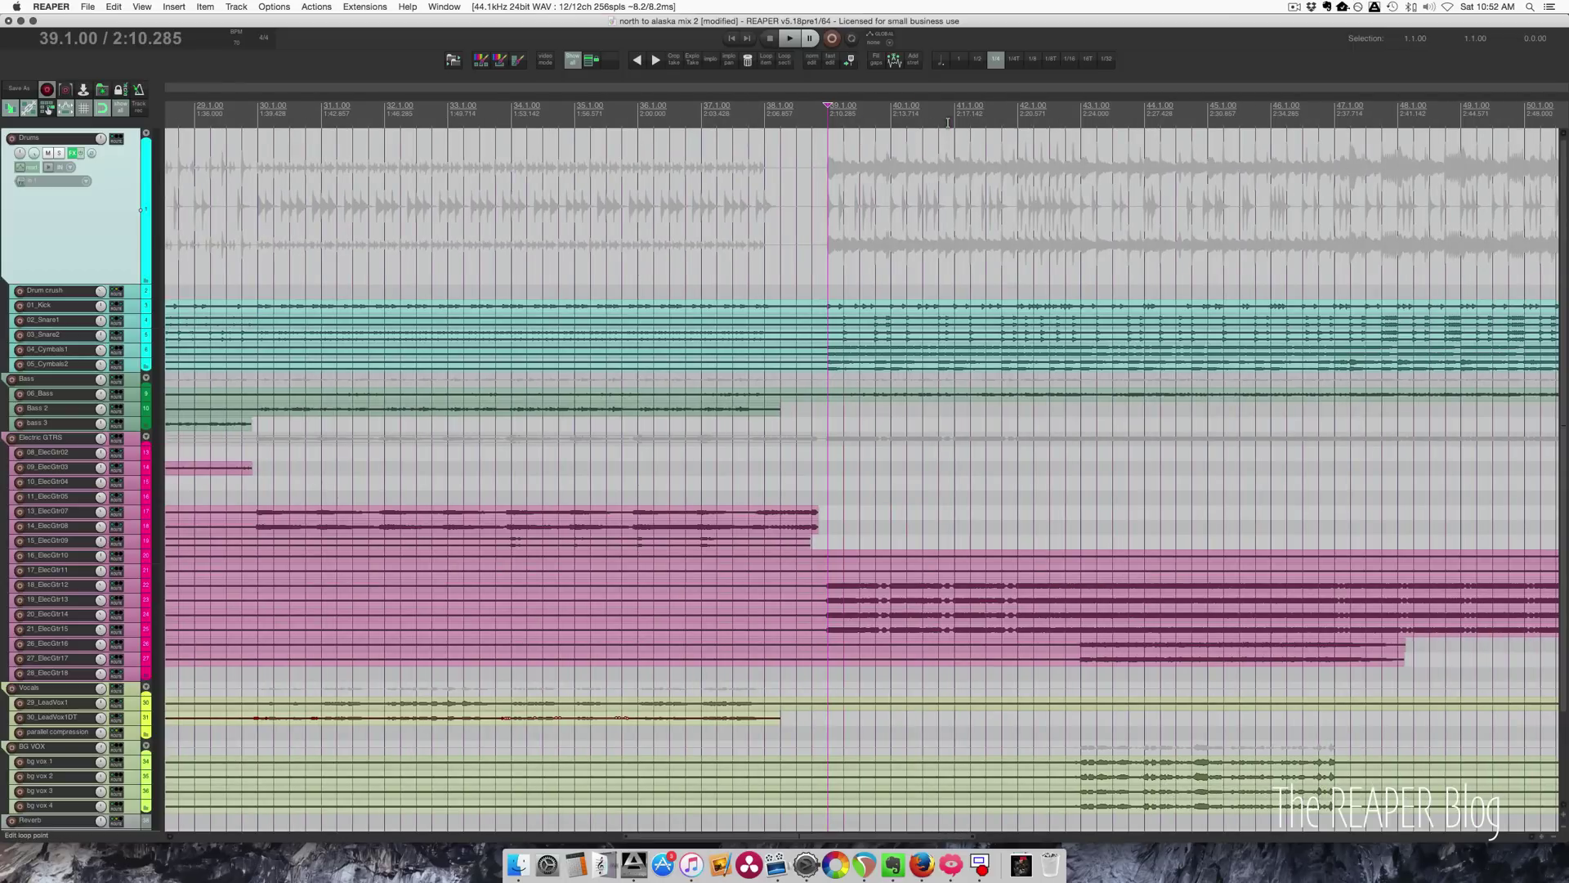
{"action": "key", "text": "ctrl+alt+m"}
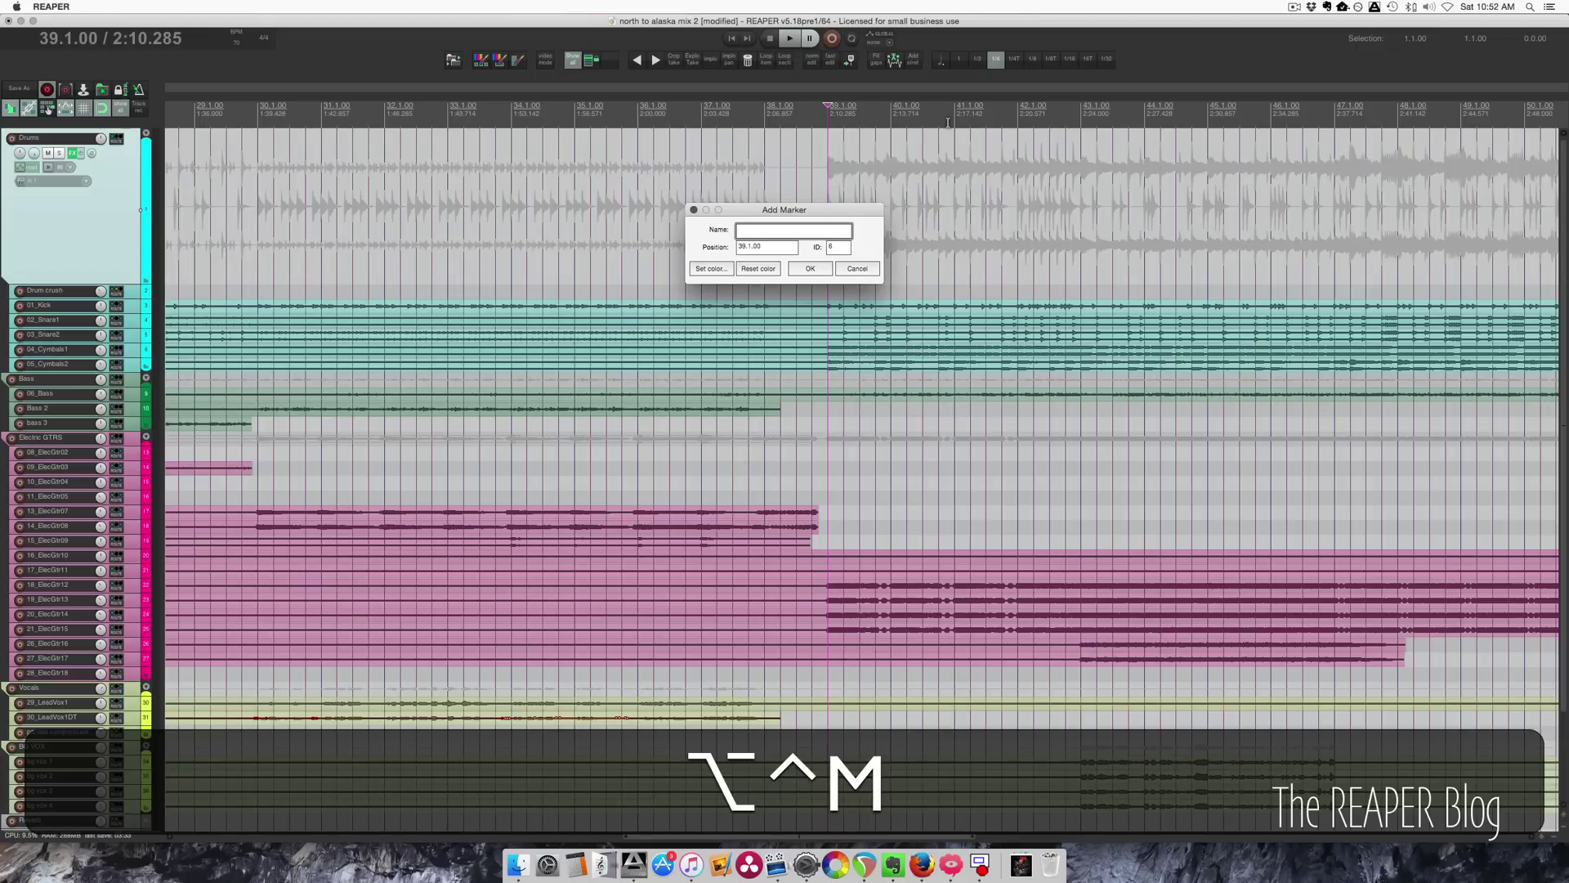
{"action": "type", "text": "Chorus"}
{"action": "key", "text": "Return"}
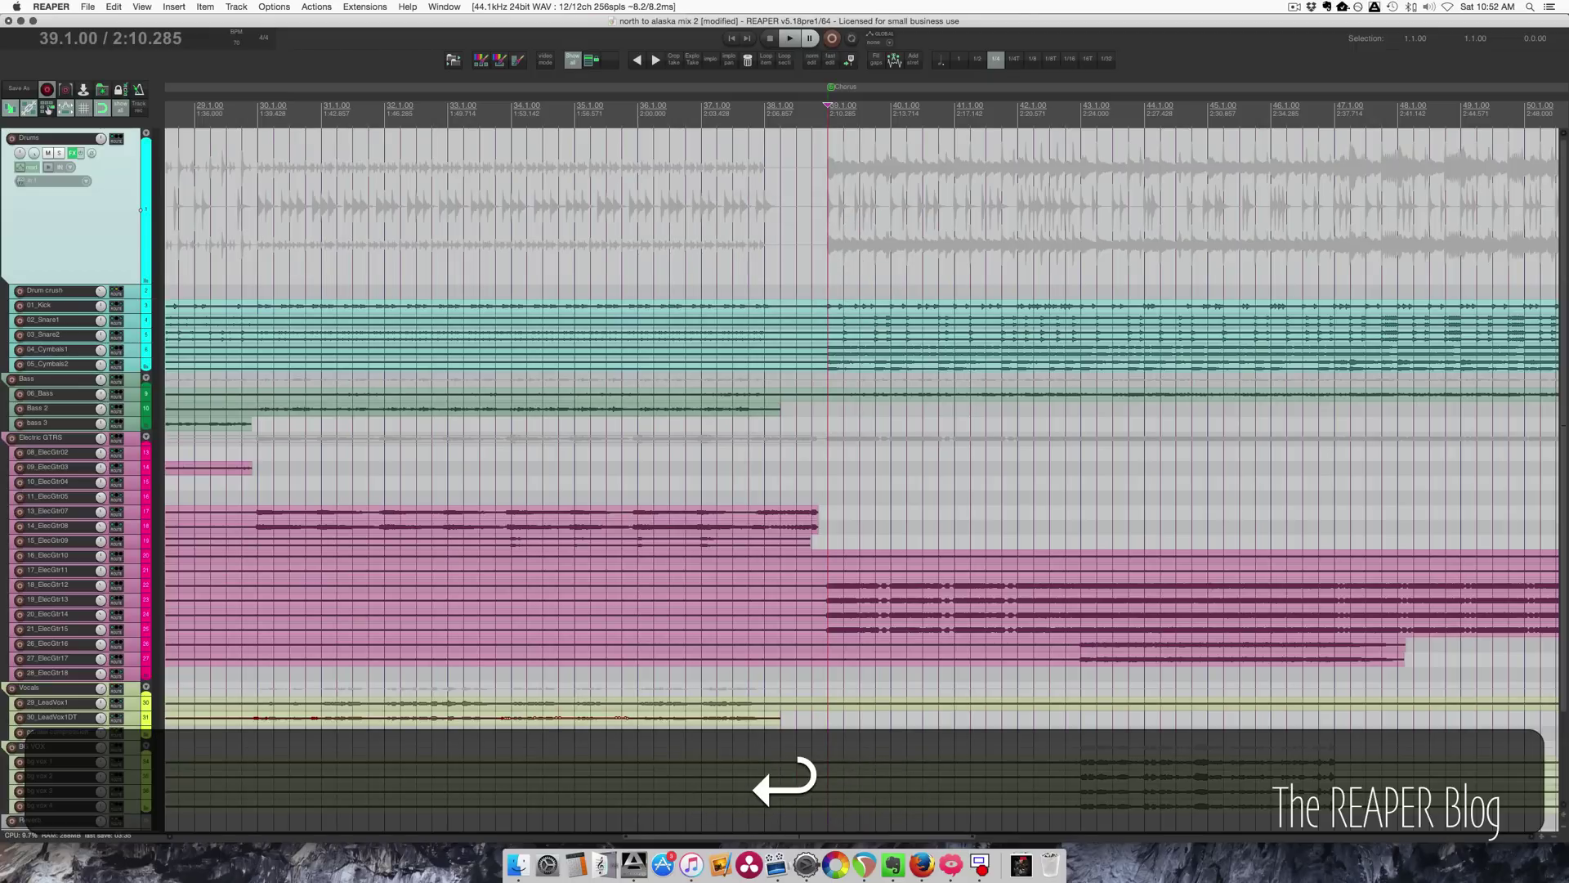
- Audition the end of the second chorus and add a marker named "Bridge" at position 51.1.00
{"action": "scroll", "coordinate": [947, 122], "scroll_direction": "right", "scroll_amount": 10}
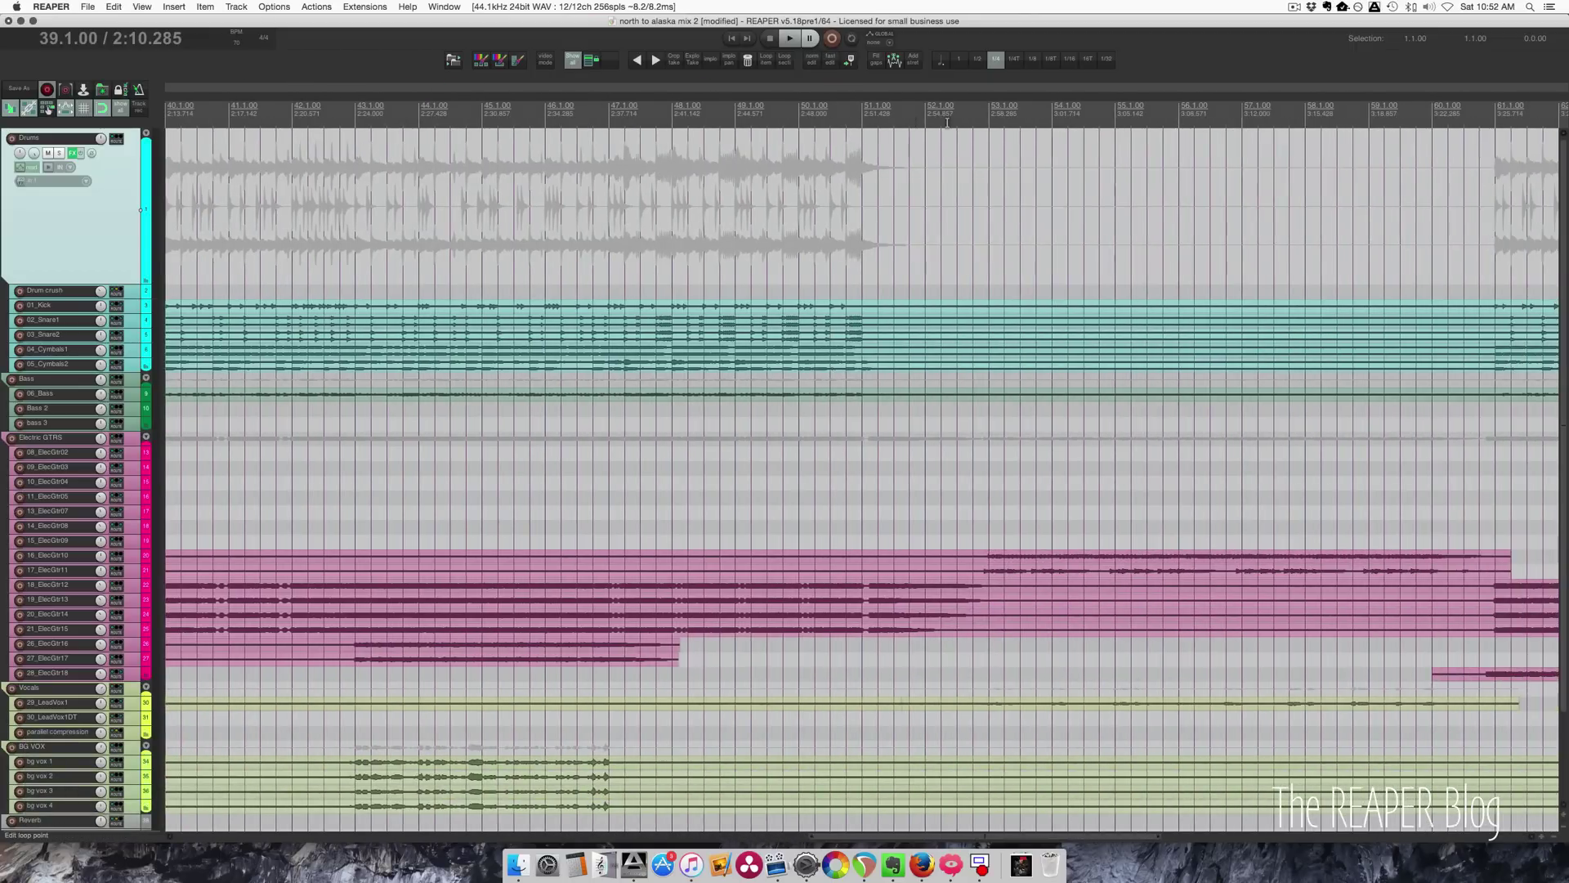
{"action": "key", "text": "space"}
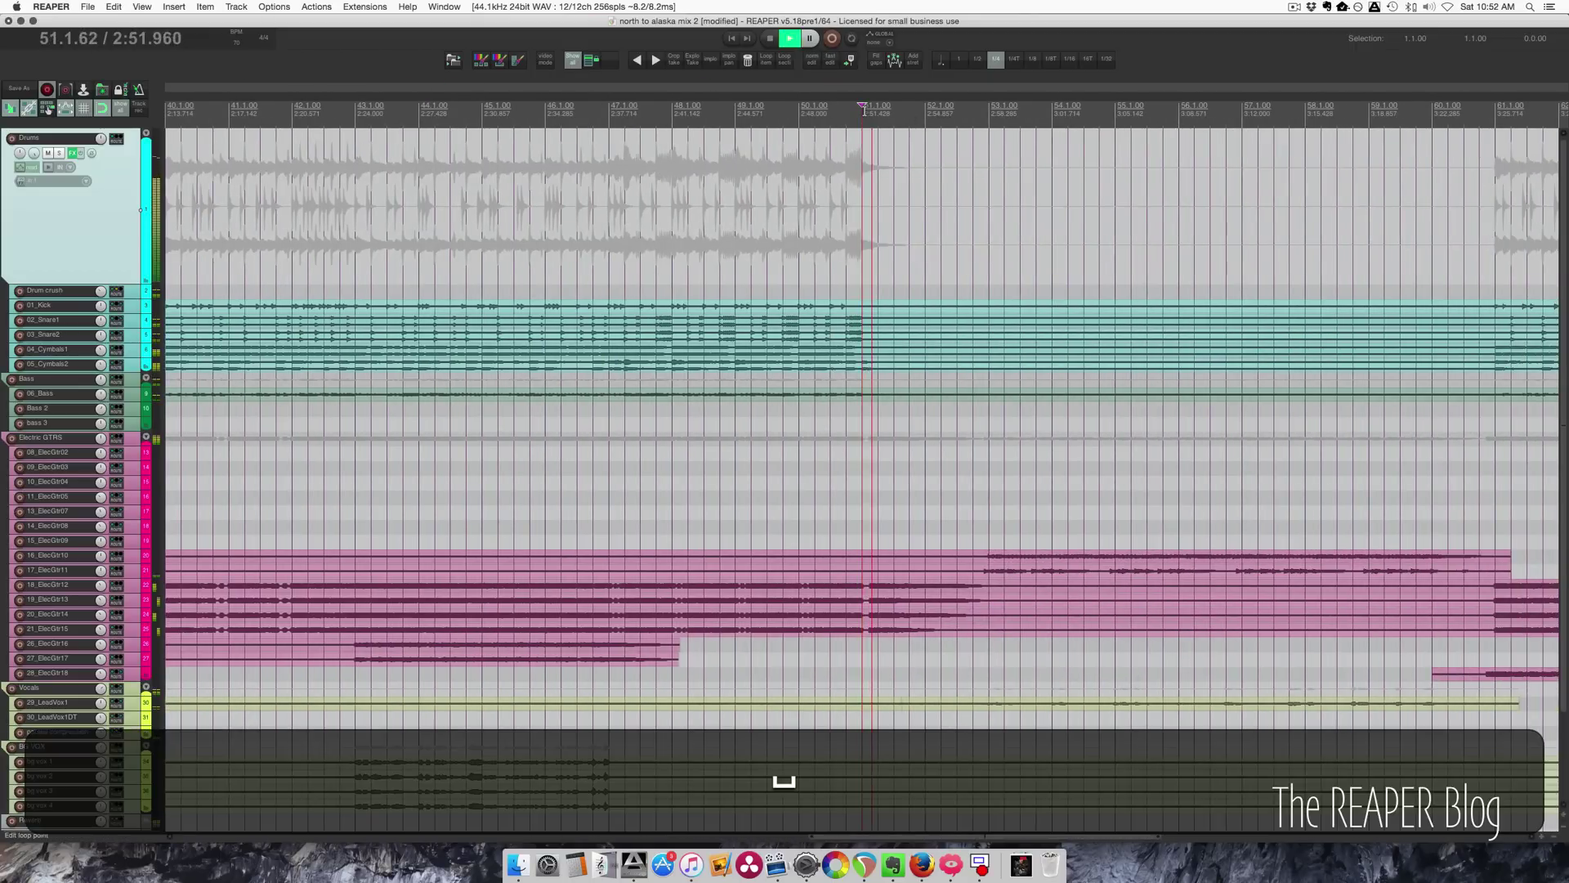
{"action": "key", "text": "space"}
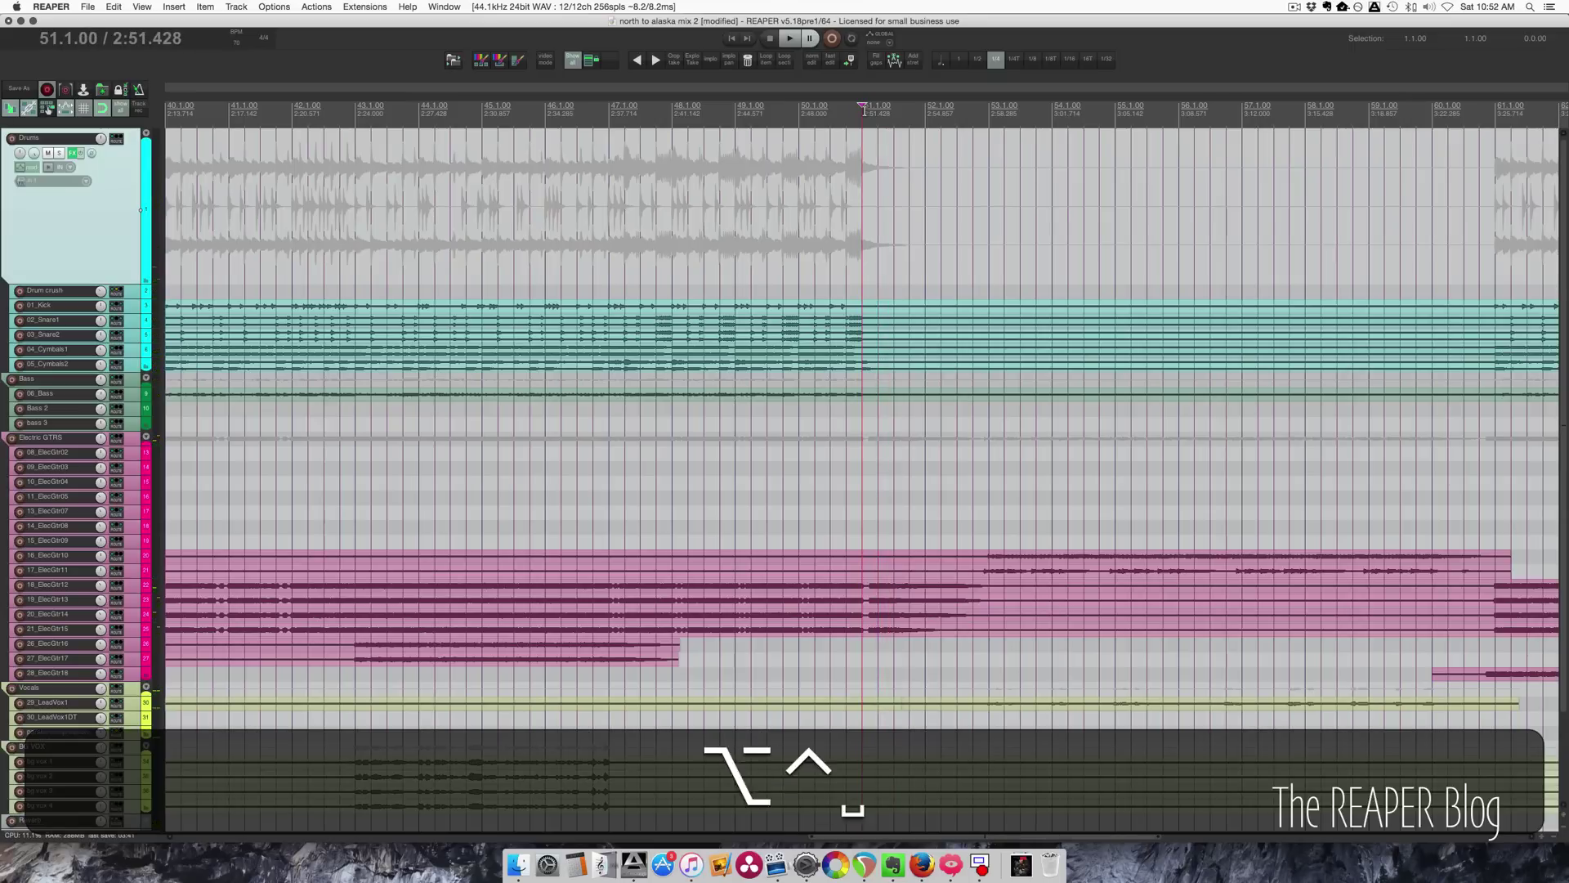
{"action": "key", "text": "ctrl+alt+m"}
{"action": "type", "text": "Bridge"}
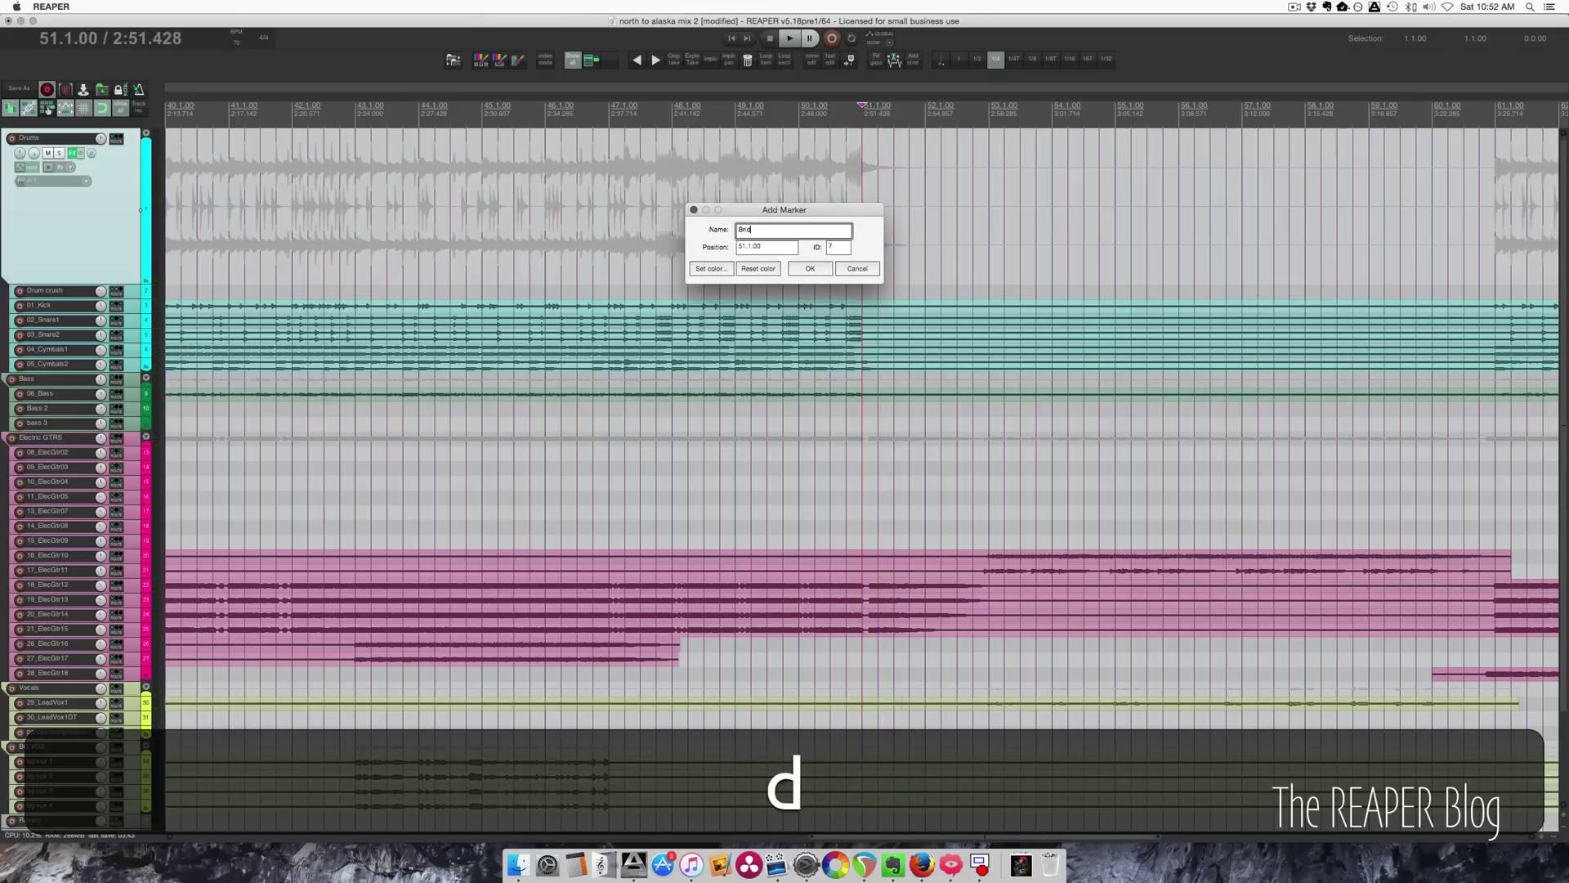
{"action": "key", "text": "Return"}
- Audition the passage where the drums return after the bridge and add a marker named "Outro" at position 61.1.00
{"action": "scroll", "coordinate": [1033, 119], "scroll_direction": "right", "scroll_amount": 10}
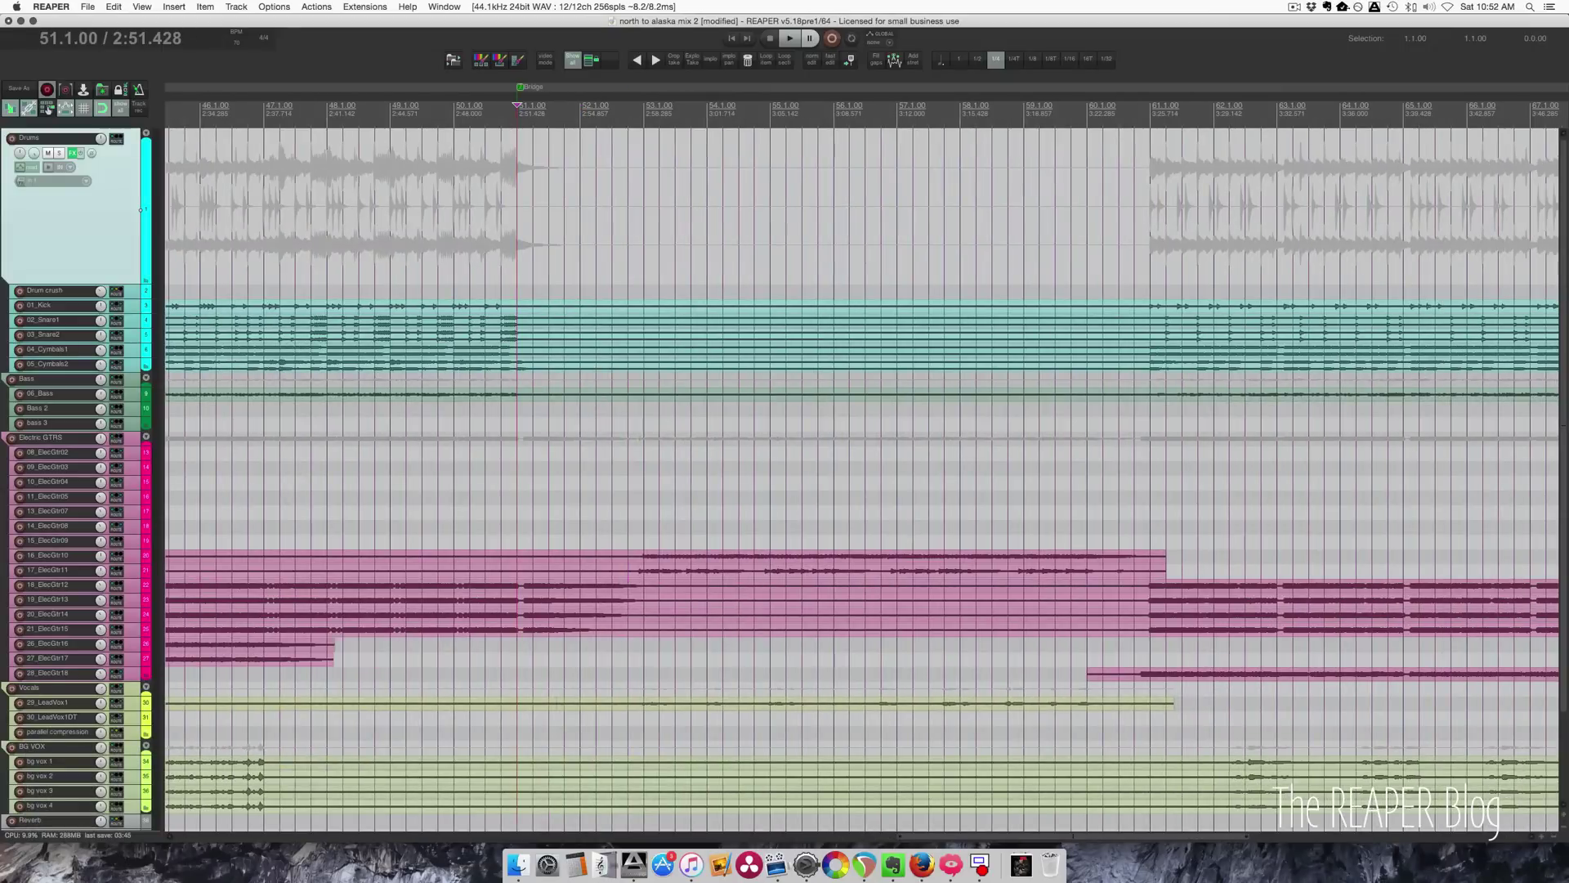
{"action": "left_click", "coordinate": [983, 111]}
{"action": "key", "text": "space"}
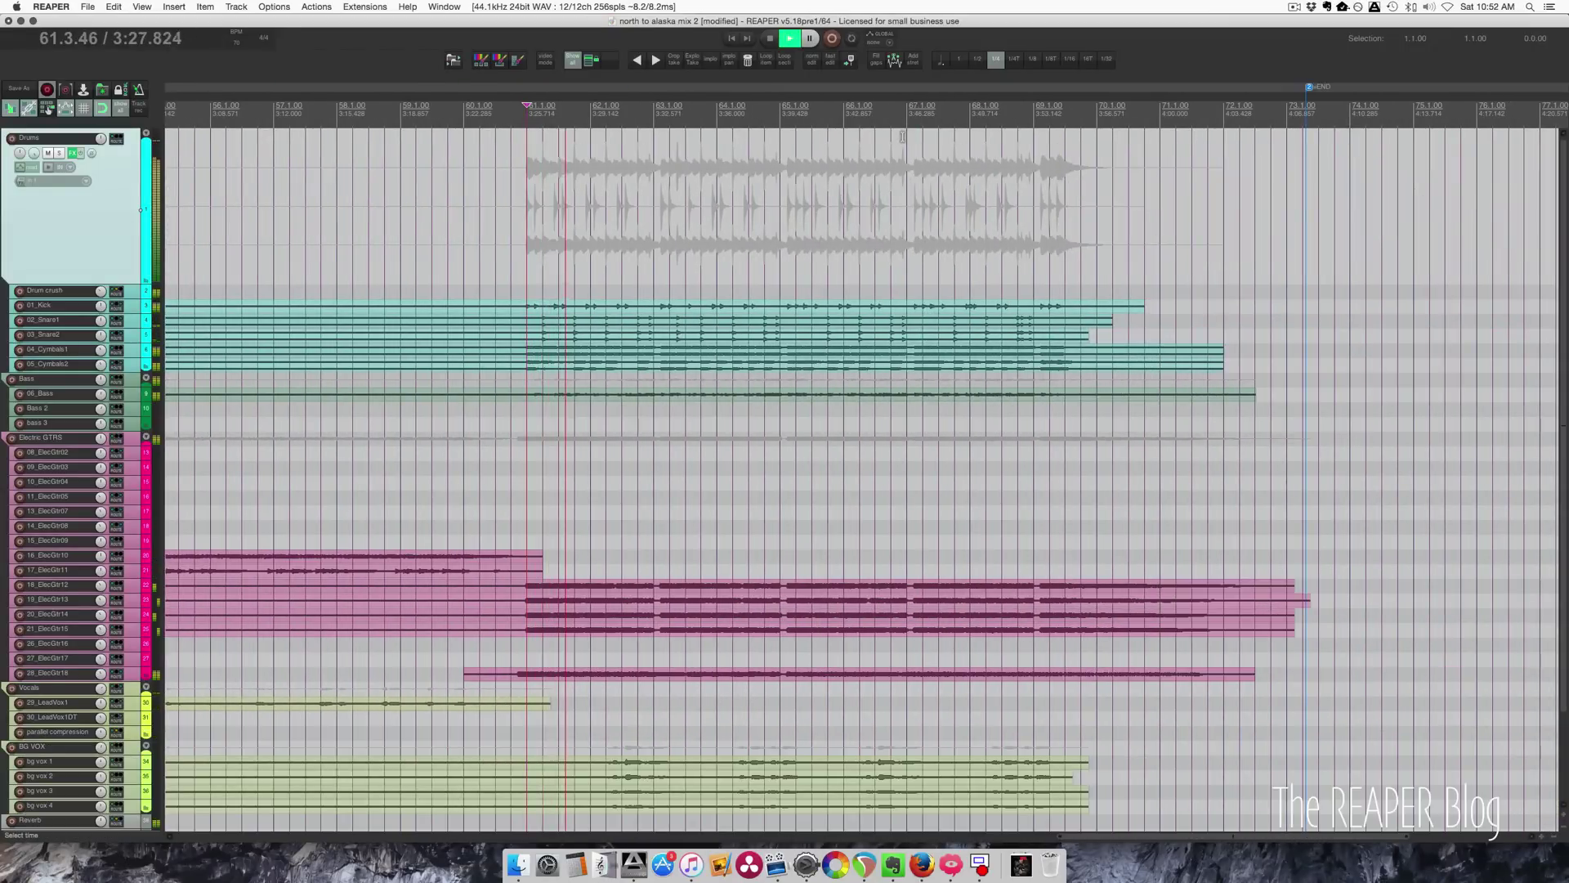
{"action": "key", "text": "space"}
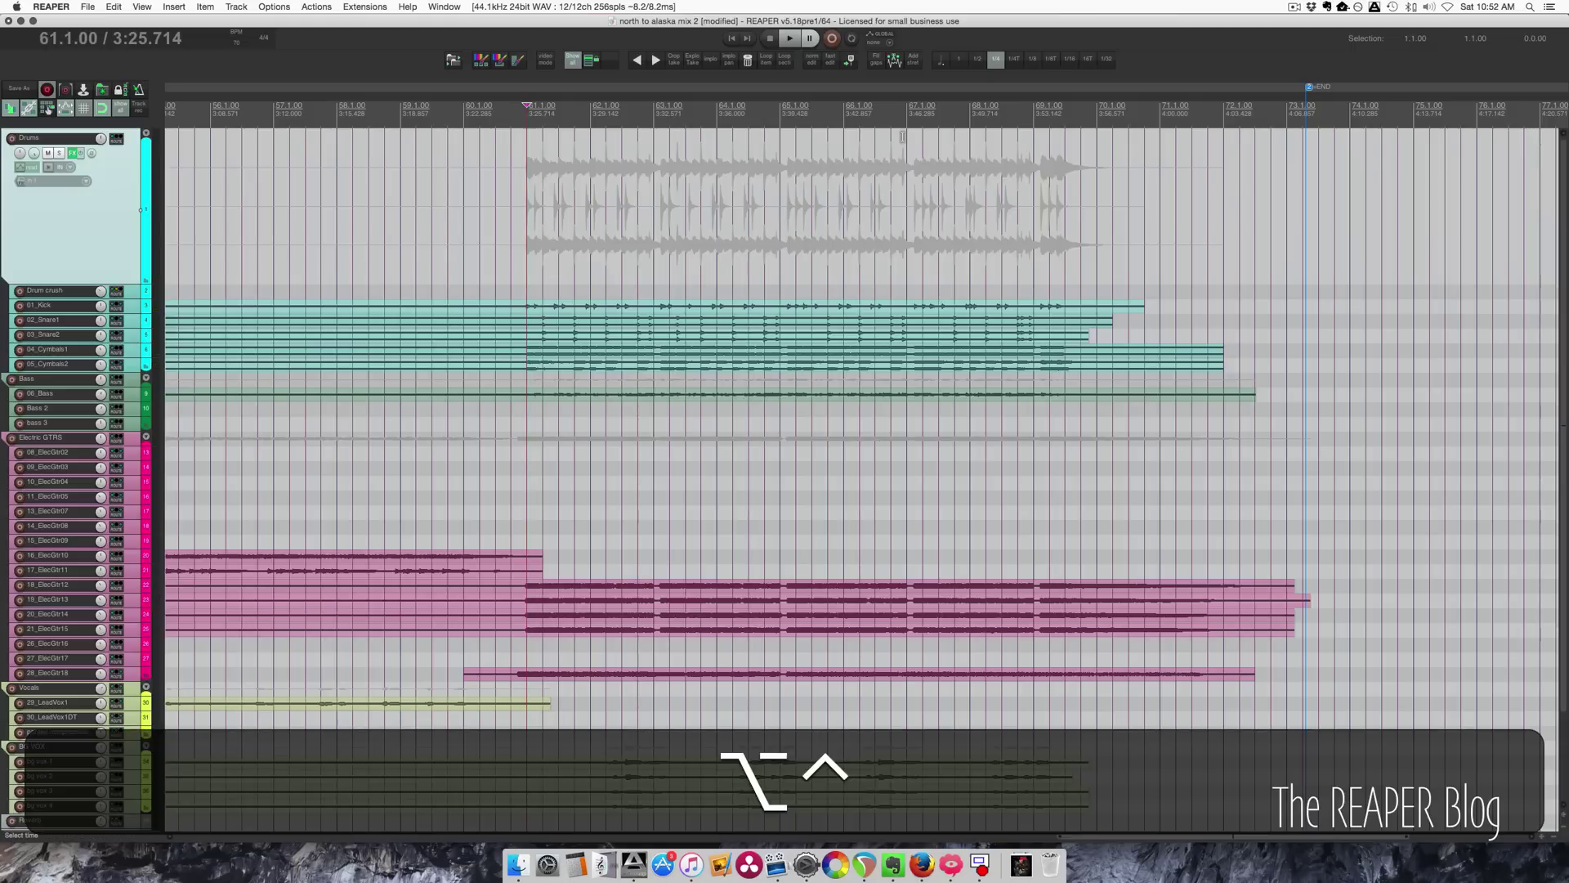
{"action": "key", "text": "ctrl+alt+m"}
{"action": "type", "text": "out"}
{"action": "key", "text": "BackSpace"}
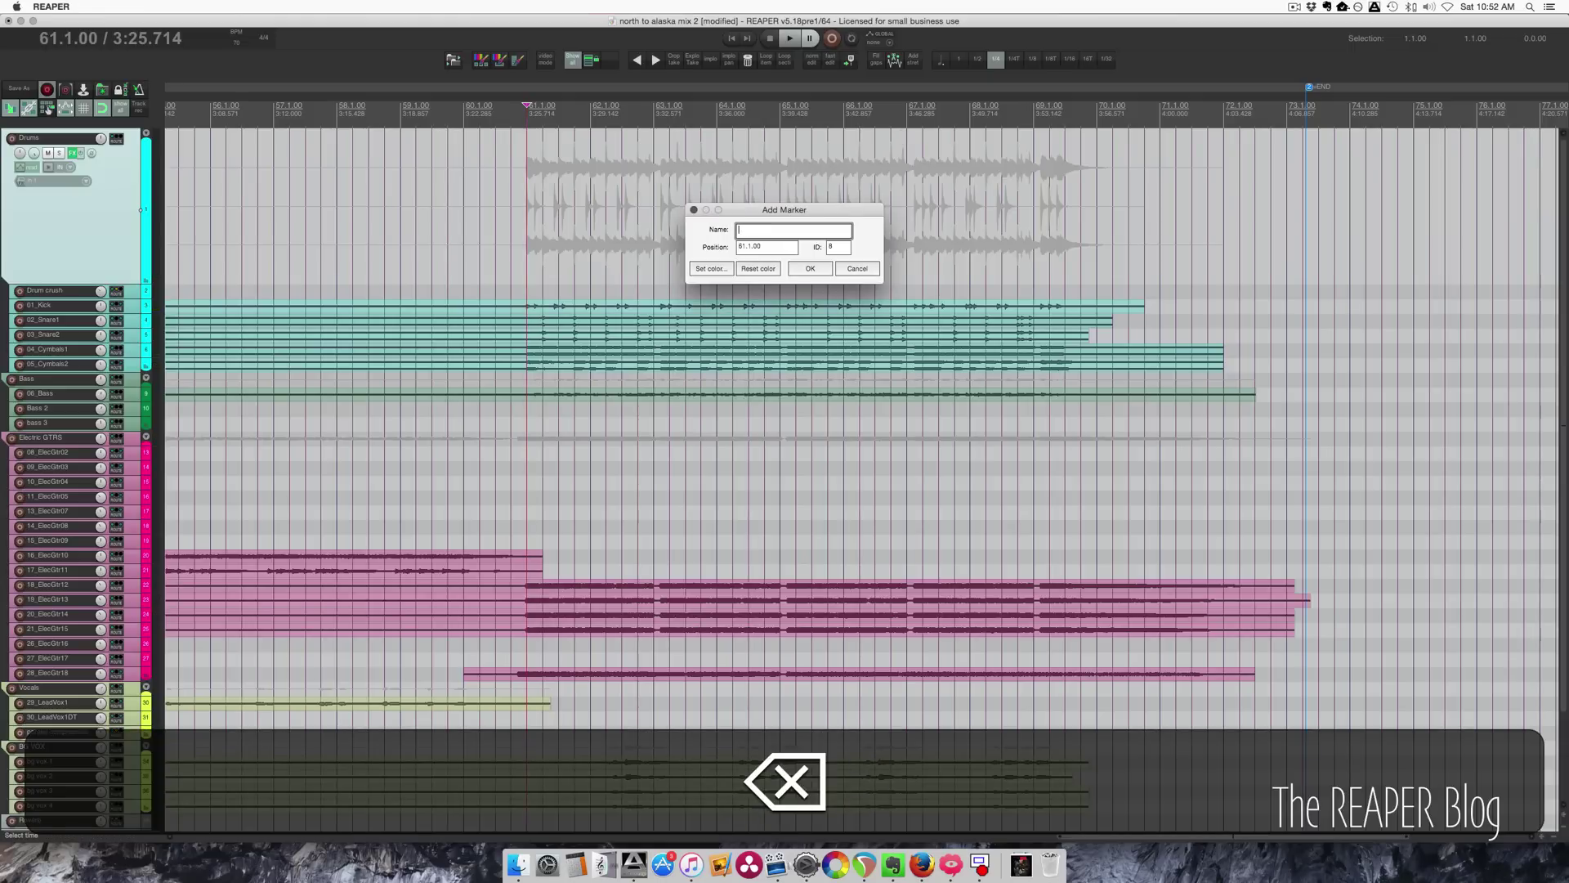
{"action": "type", "text": "Outro"}
{"action": "key", "text": "Return"}
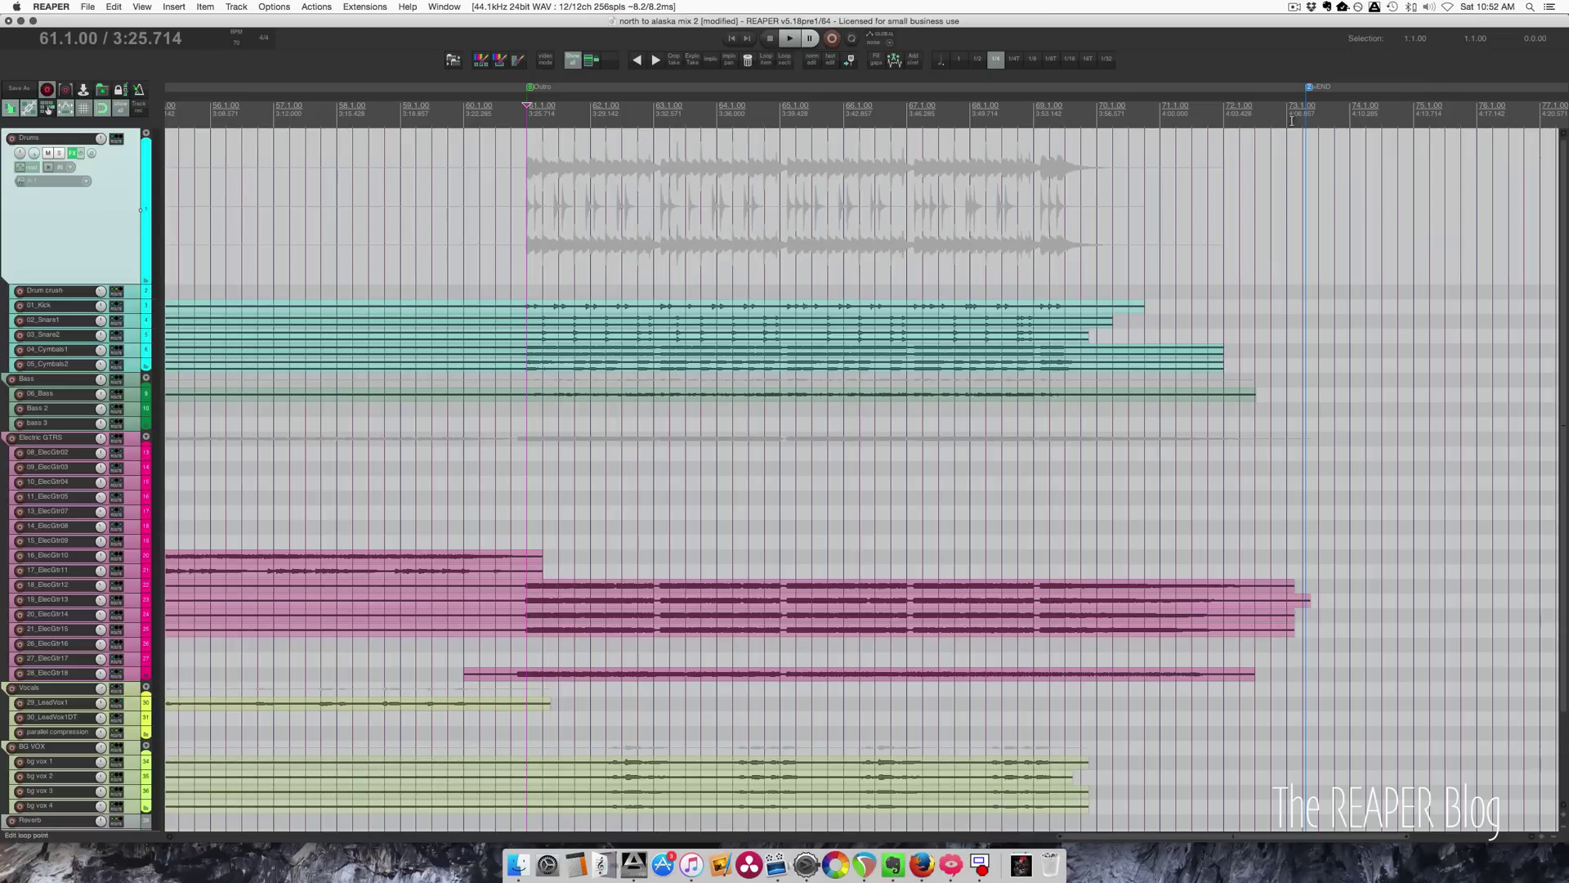
- View the whole arrangement from start to end and jump to the "Chorus 1" and "Verse 2" markers
{"action": "left_click", "coordinate": [1289, 120]}
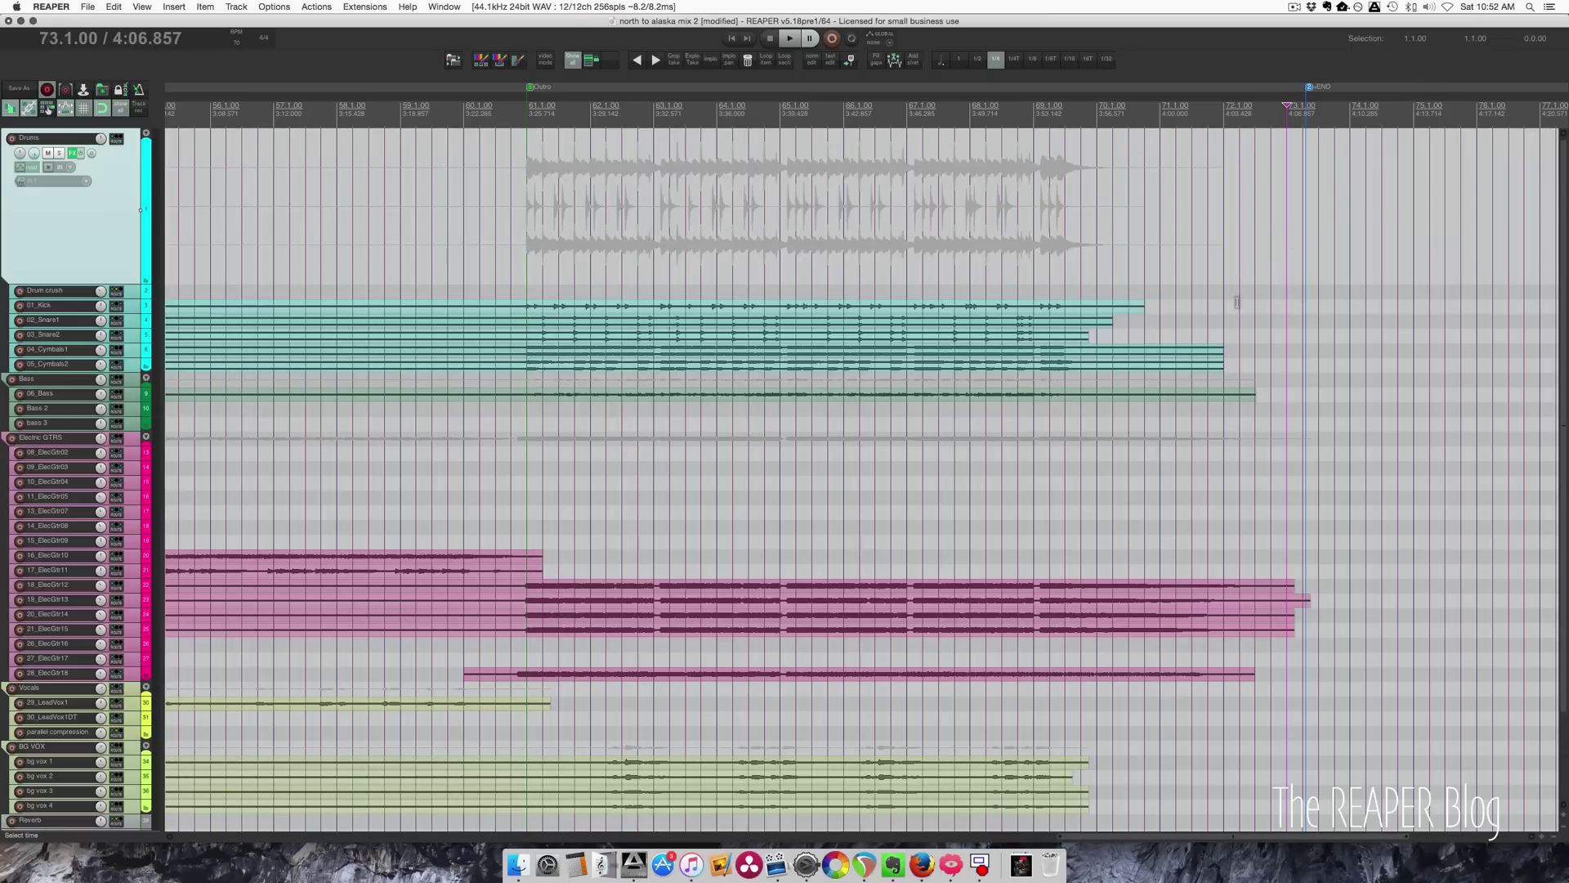
{"action": "scroll", "coordinate": [1238, 303], "scroll_direction": "down", "scroll_amount": 10}
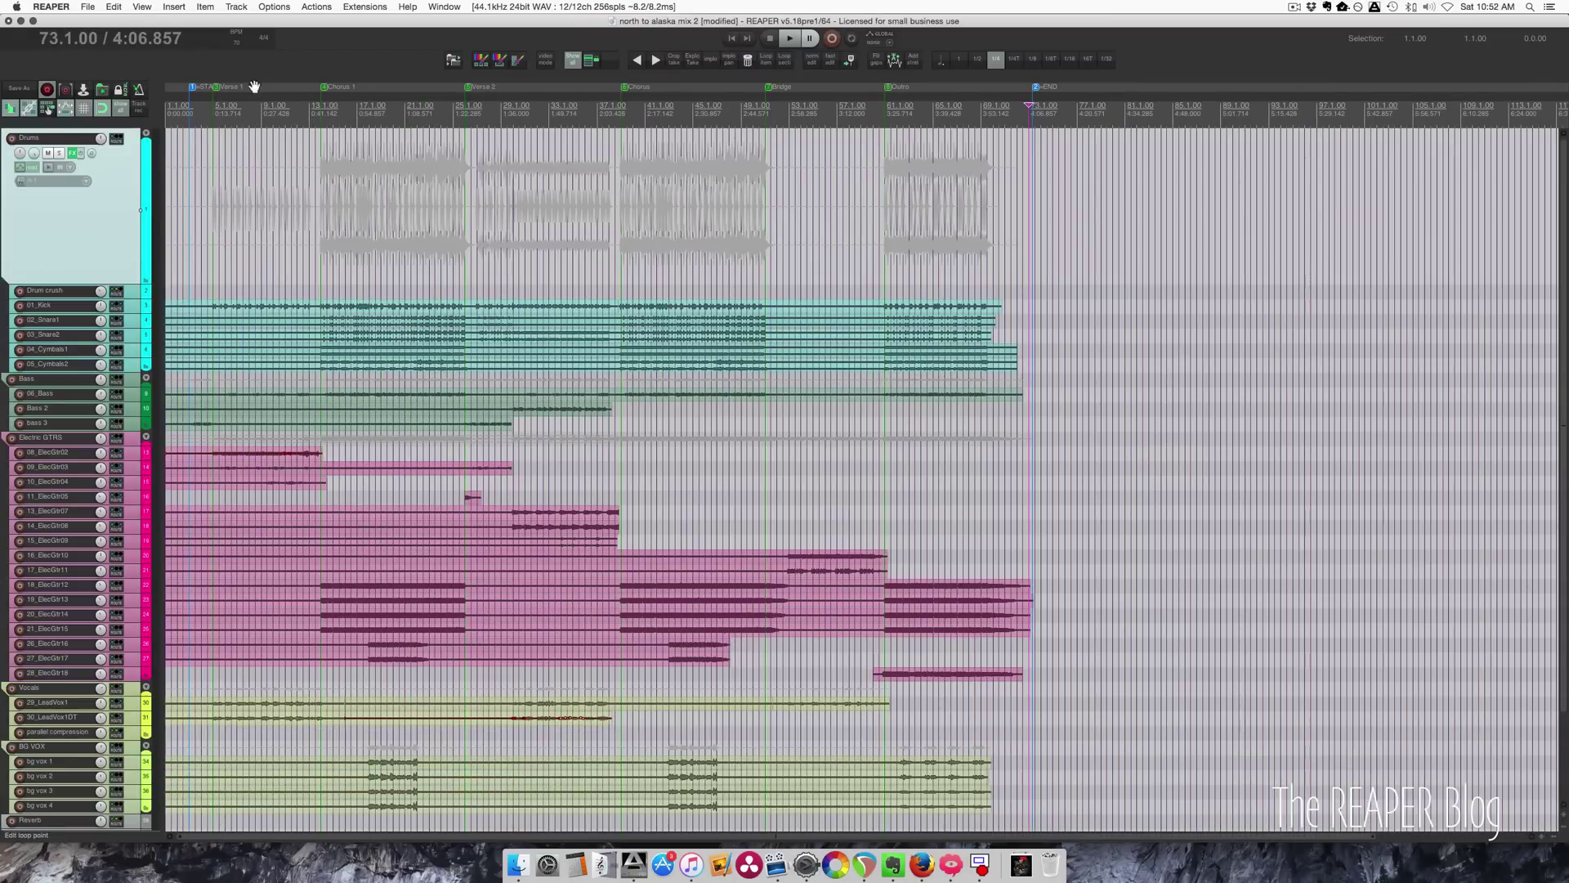
{"action": "left_click", "coordinate": [225, 106]}
{"action": "left_click", "coordinate": [326, 87]}
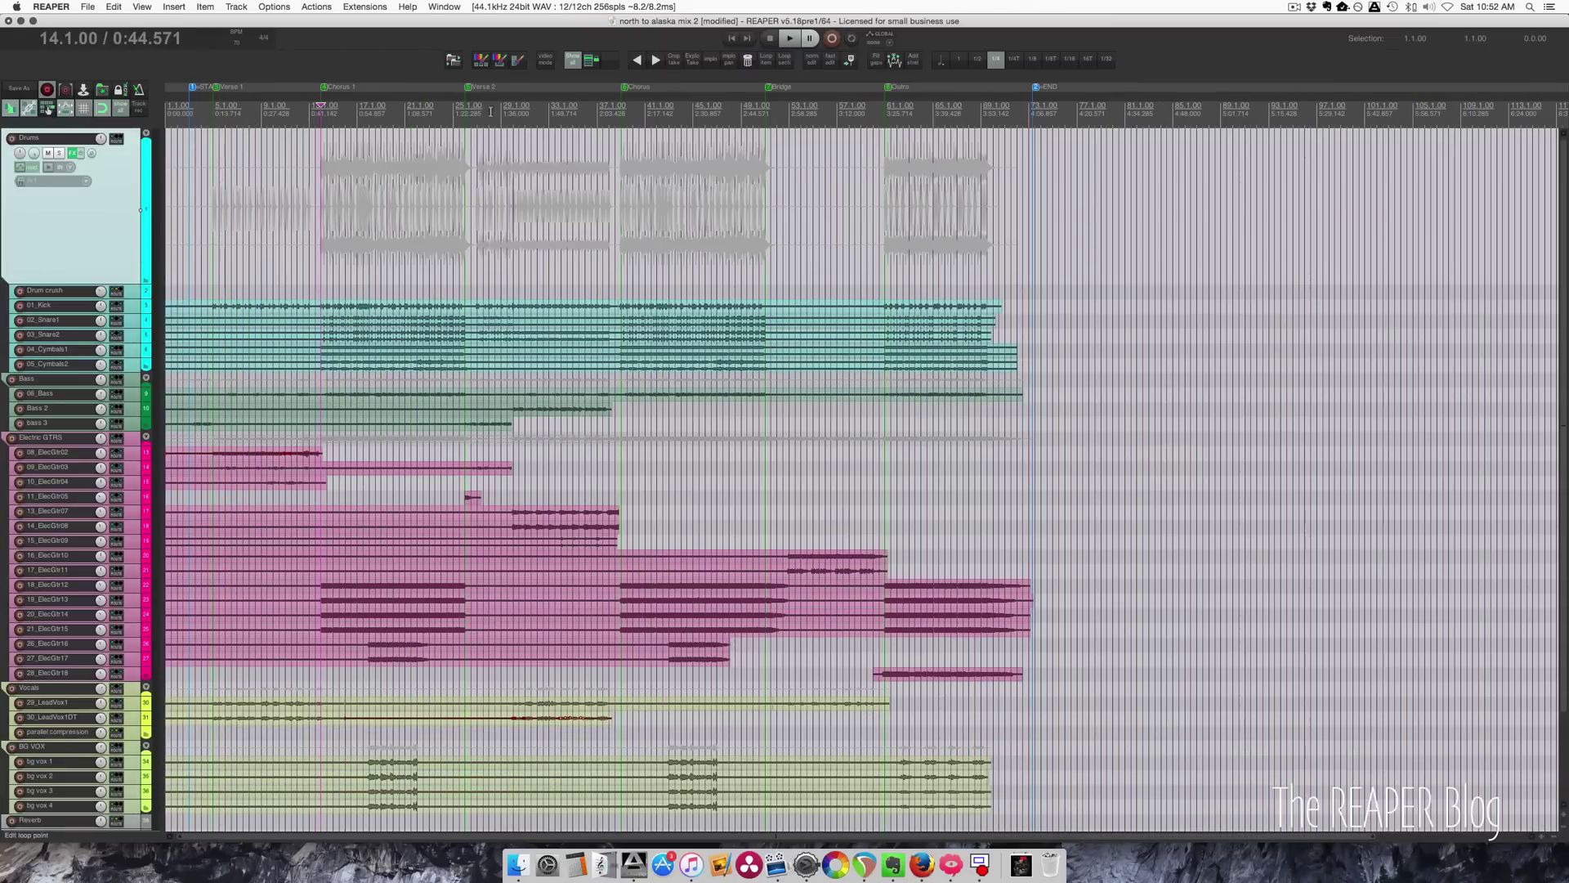
{"action": "left_click", "coordinate": [469, 87]}
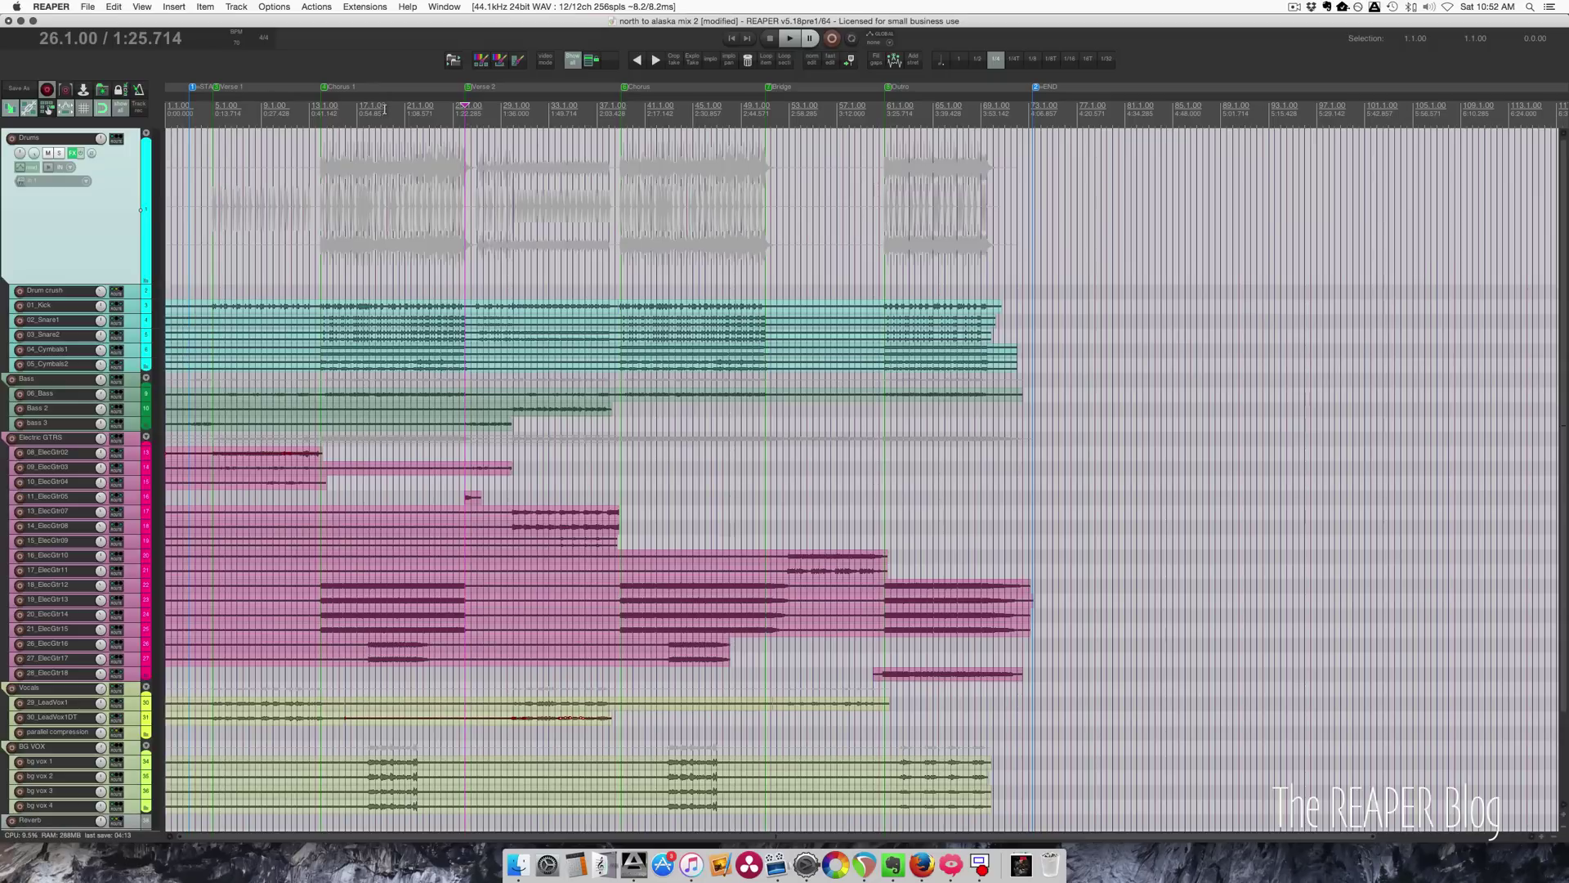
- Step backward through the markers from "Verse 2" to the song start and forward again to the second chorus at 39.1.00
{"action": "key", "text": "bracketleft"}
{"action": "key", "text": "bracketleft"}
{"action": "key", "text": "bracketleft"}
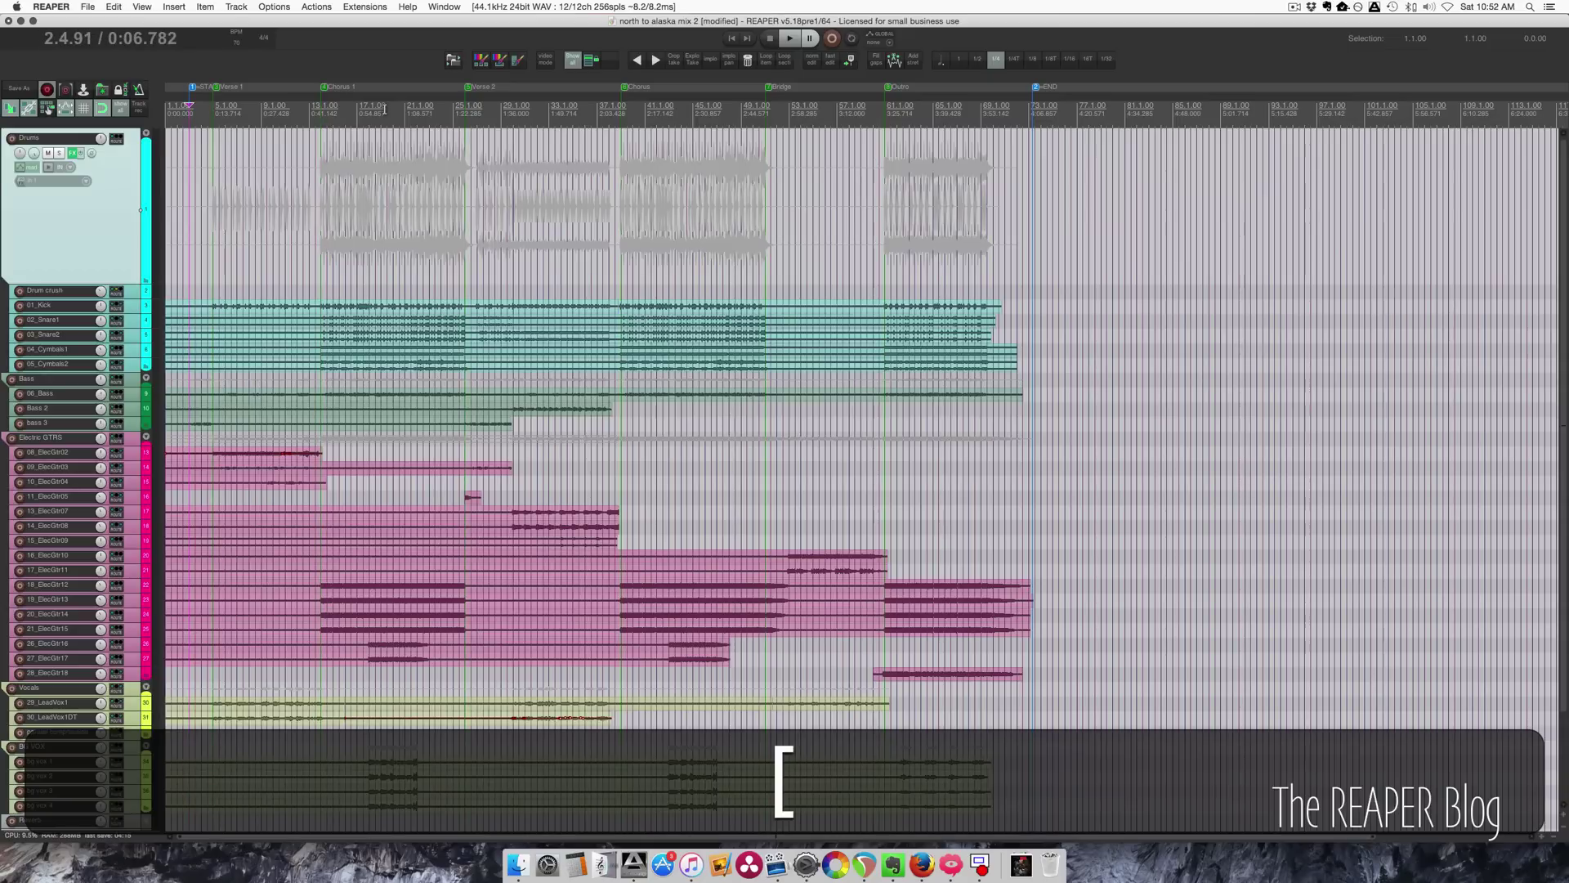
{"action": "key", "text": "bracketright"}
{"action": "key", "text": "bracketright"}
{"action": "key", "text": "bracketright"}
{"action": "key", "text": "bracketleft"}
{"action": "key", "text": "bracketleft"}
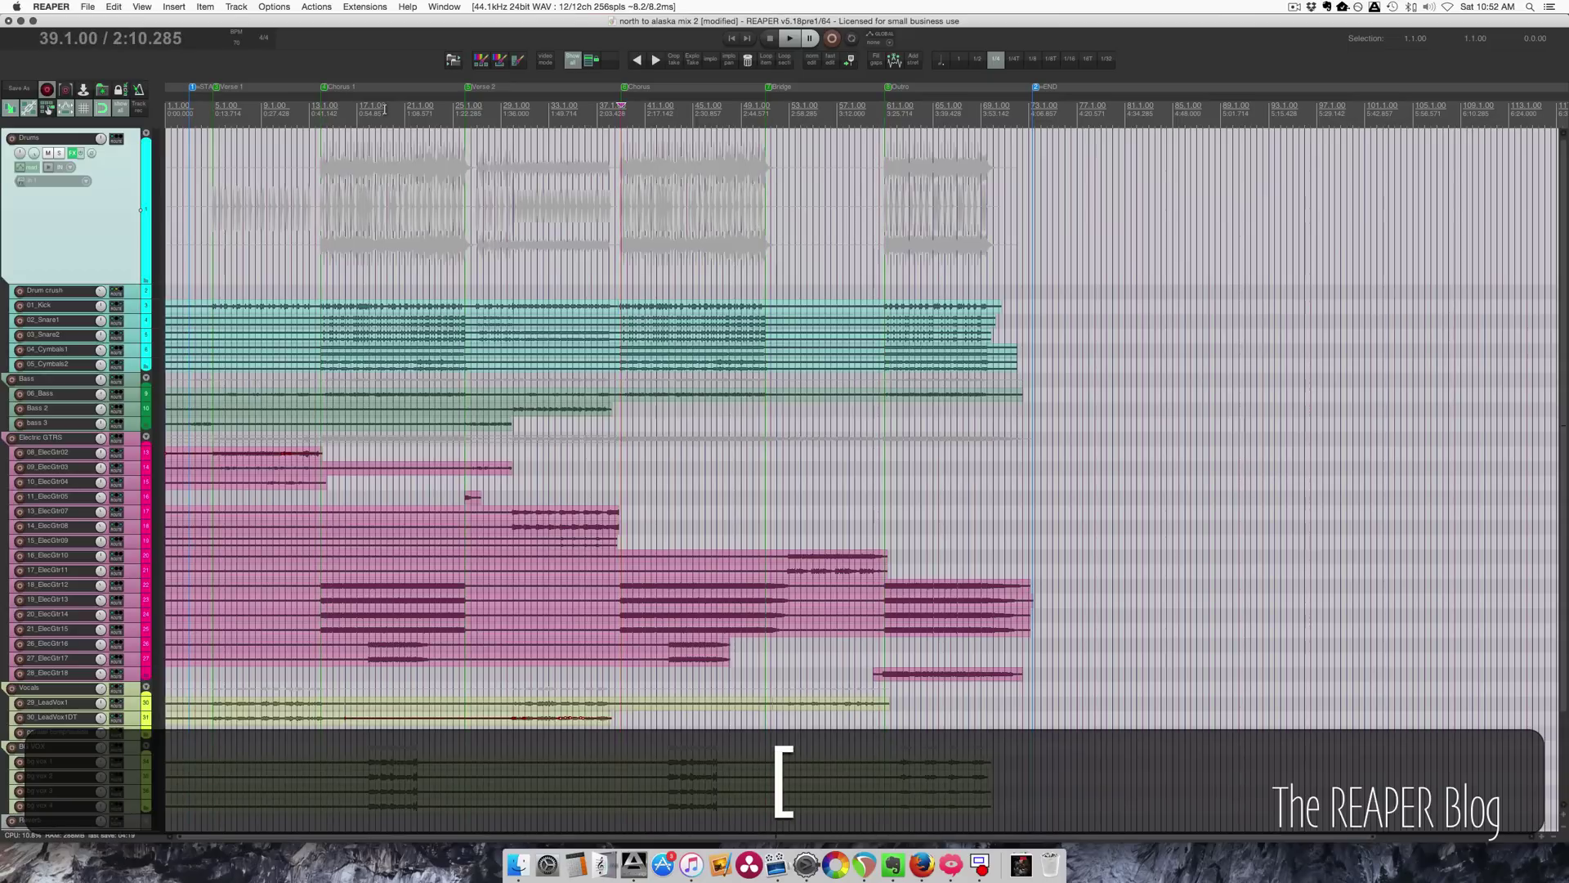
- Select the time range from 29.1.00 to 34.1.00 and move the edit cursor back to the "Verse 2" marker
{"action": "left_click_drag", "start_coordinate": [501, 114], "coordinate": [561, 119]}
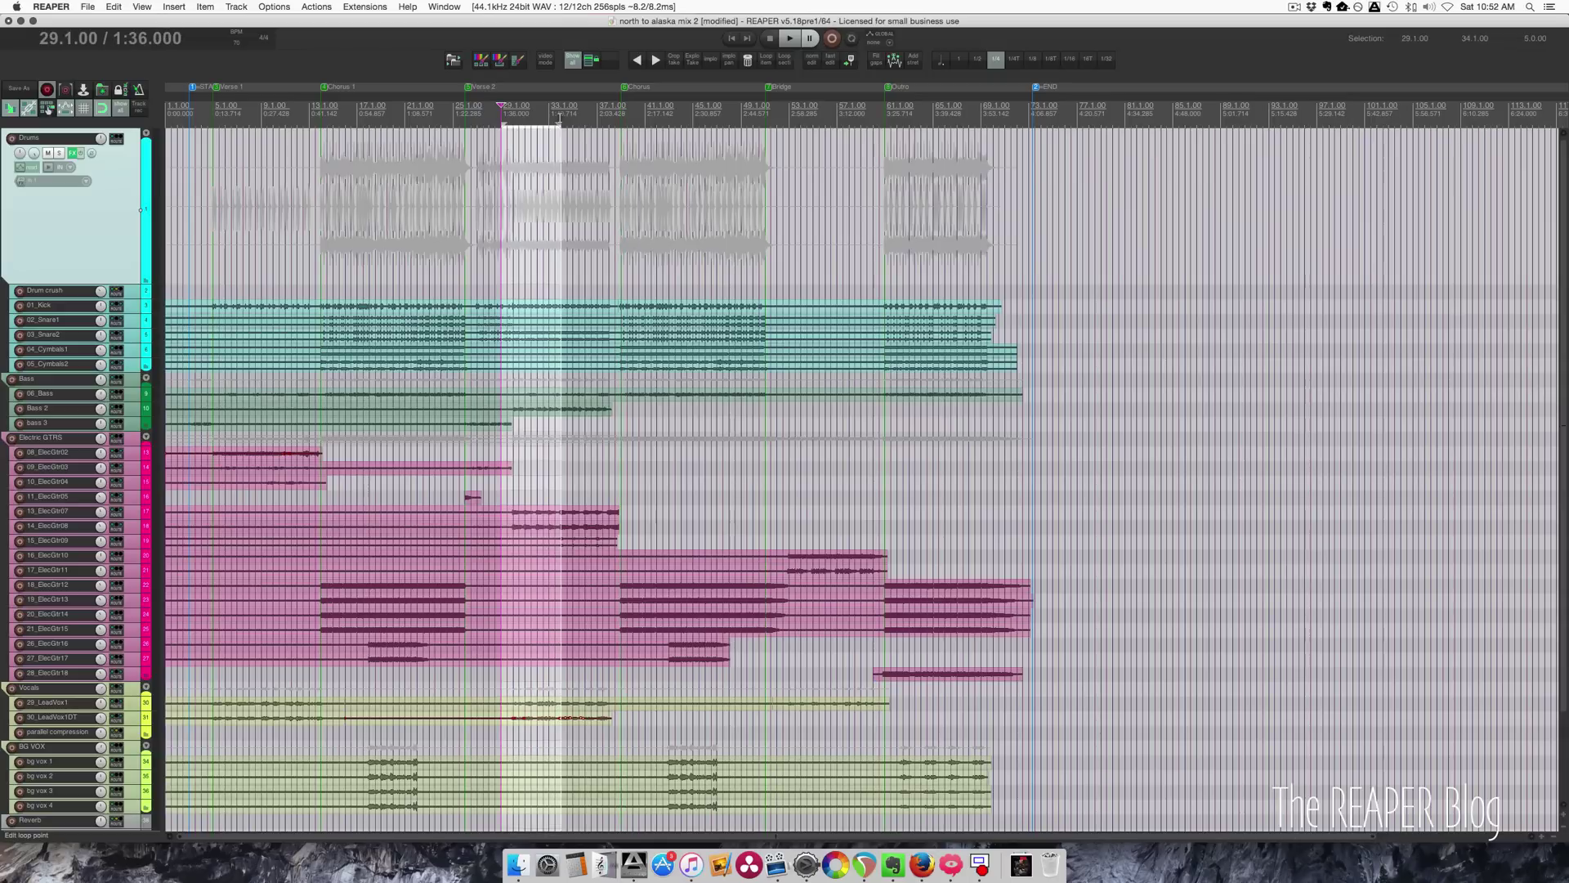
{"action": "key", "text": "bracketright"}
{"action": "key", "text": "bracketleft"}
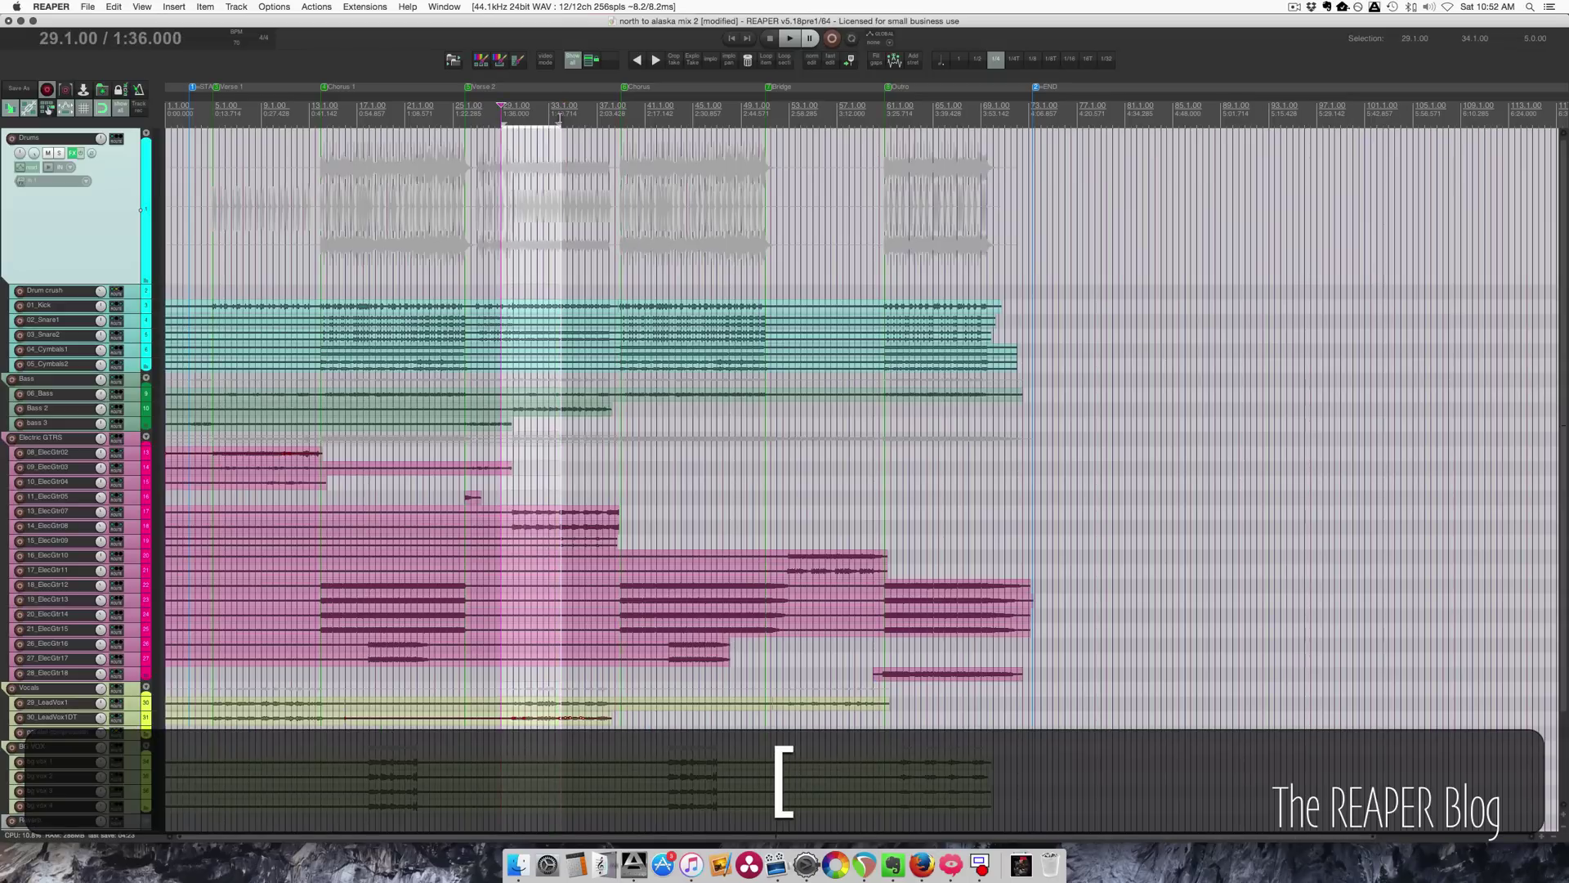
{"action": "key", "text": "bracketleft"}
- Look up the shortcuts assigned to the actions for going to the previous and next marker in the action list
{"action": "key", "text": "shift+slash"}
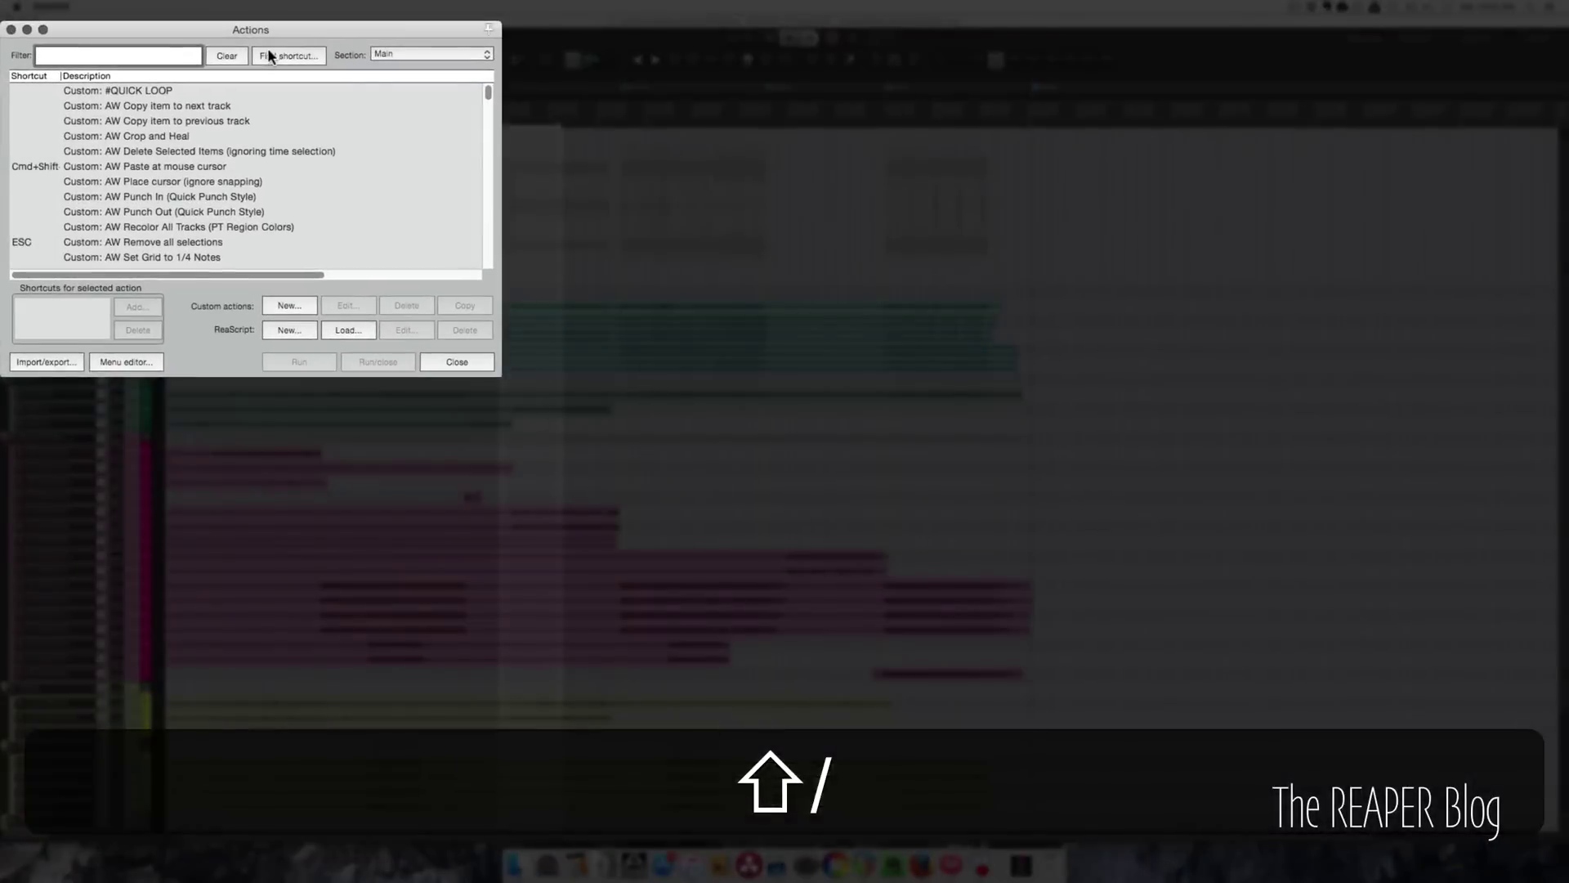
{"action": "left_click", "coordinate": [246, 92]}
{"action": "key", "text": "bracketleft"}
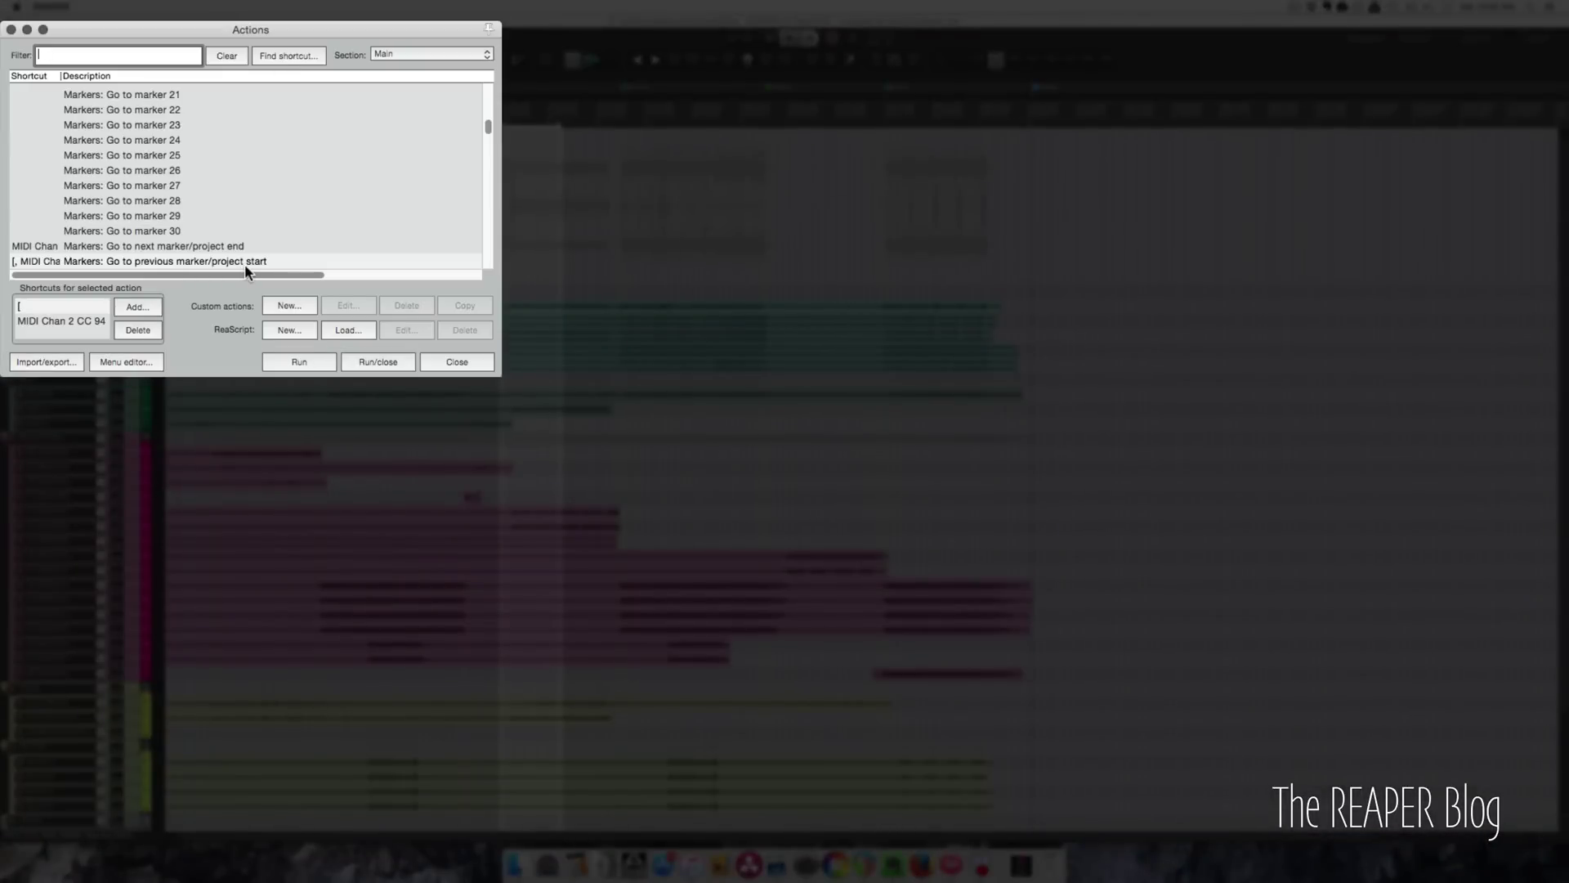
{"action": "scroll", "coordinate": [244, 263], "scroll_direction": "down", "scroll_amount": 2}
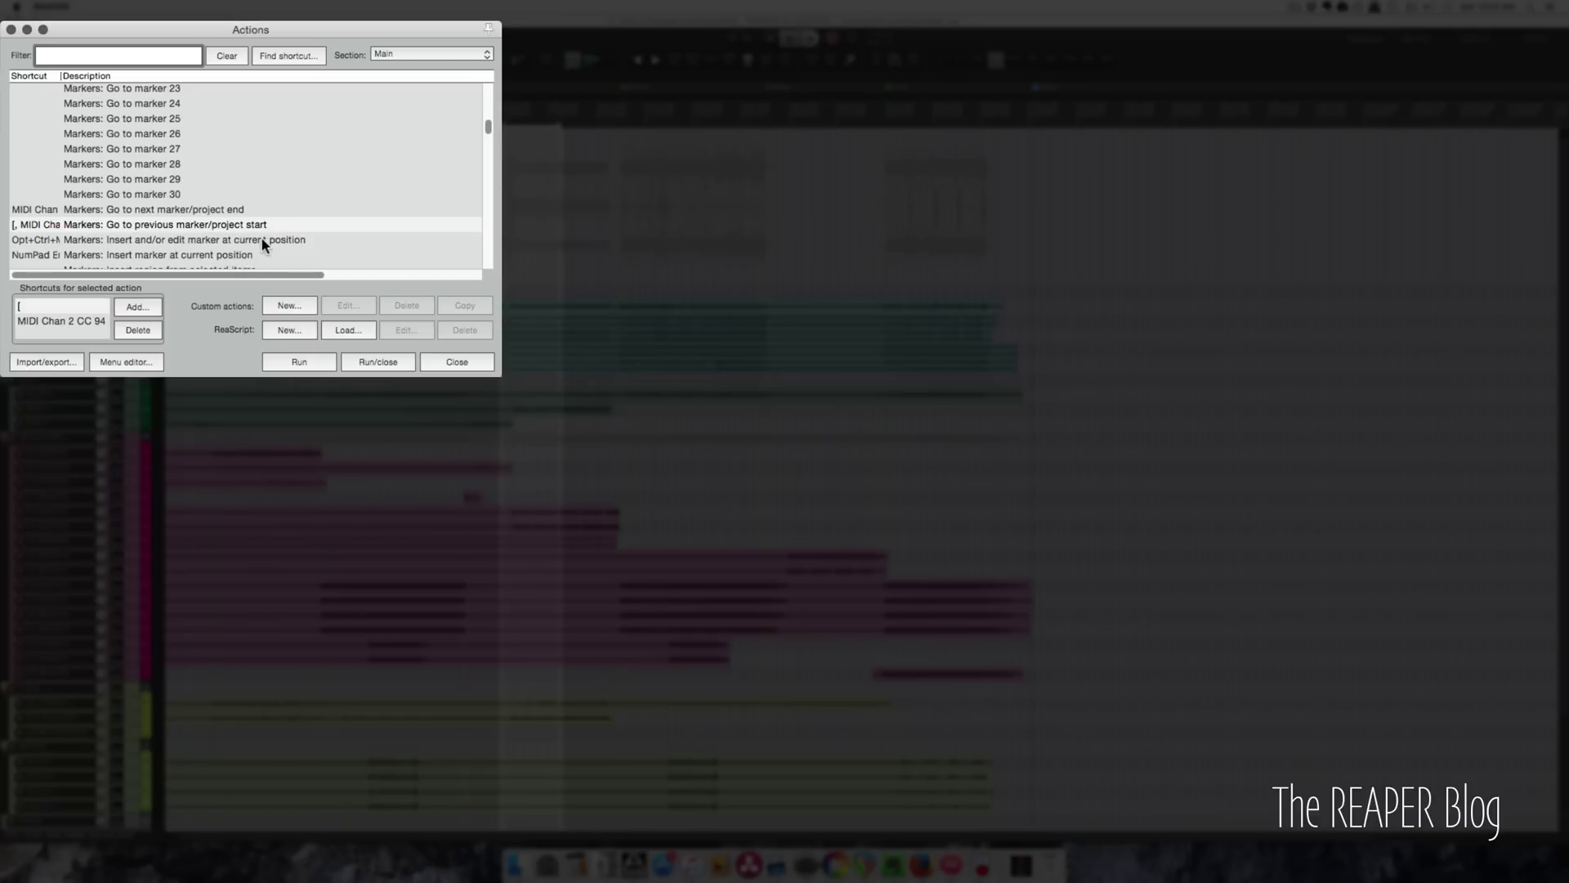
{"action": "left_click", "coordinate": [255, 211]}
{"action": "scroll", "coordinate": [247, 248], "scroll_direction": "down", "scroll_amount": 1}
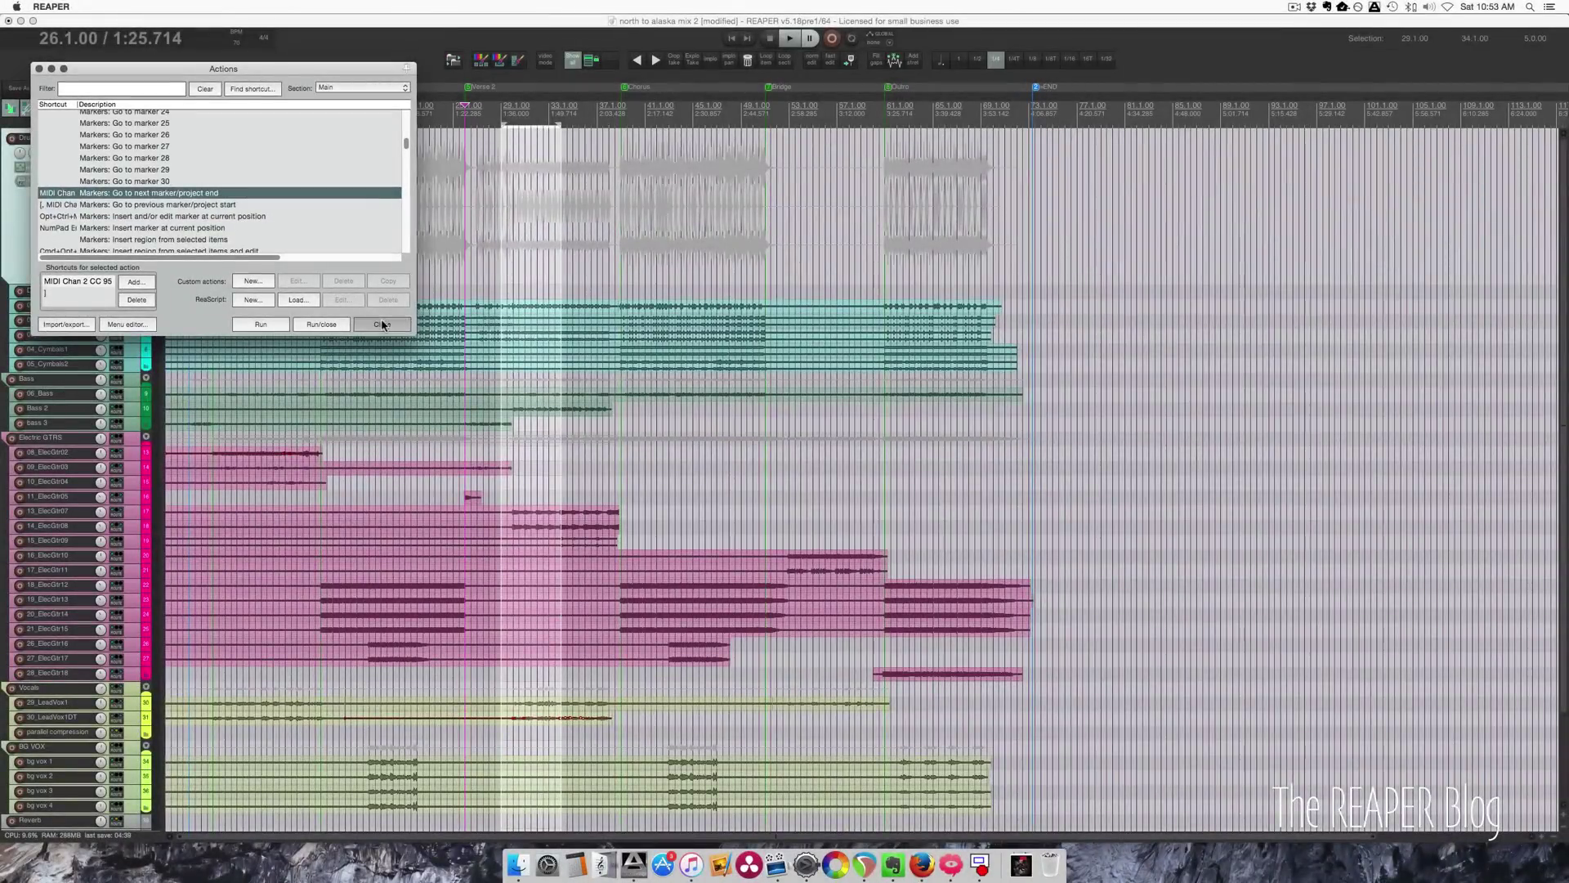
{"action": "left_click", "coordinate": [457, 362]}
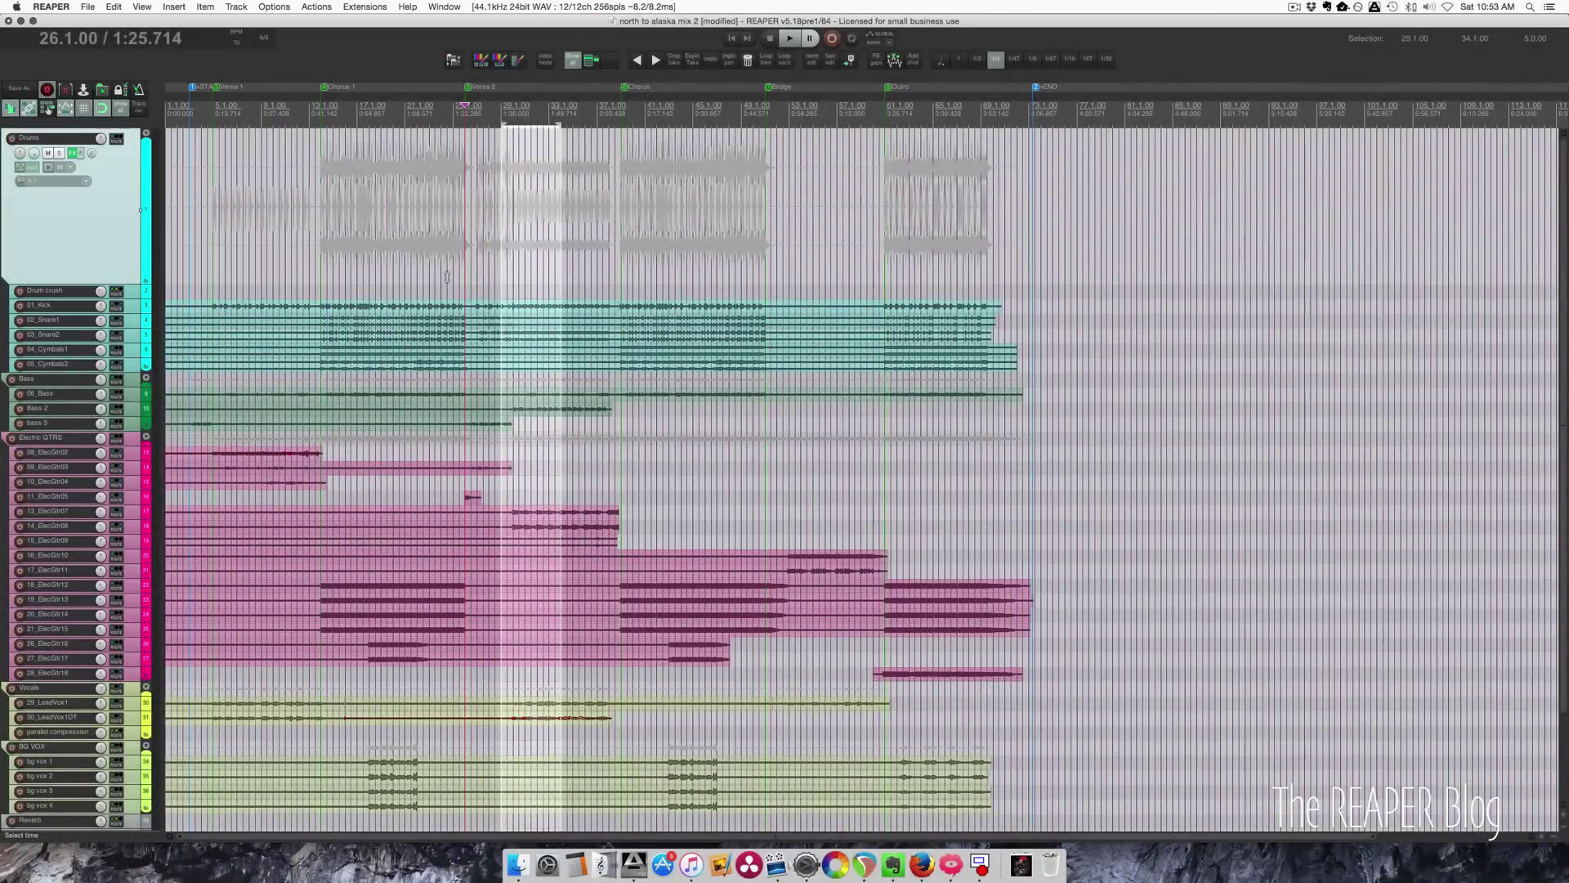
- Navigate marker by marker back to "Verse 1" and forward through the song to the "Outro" marker at 61.1.00
{"action": "key", "text": "["}
{"action": "key", "text": "["}
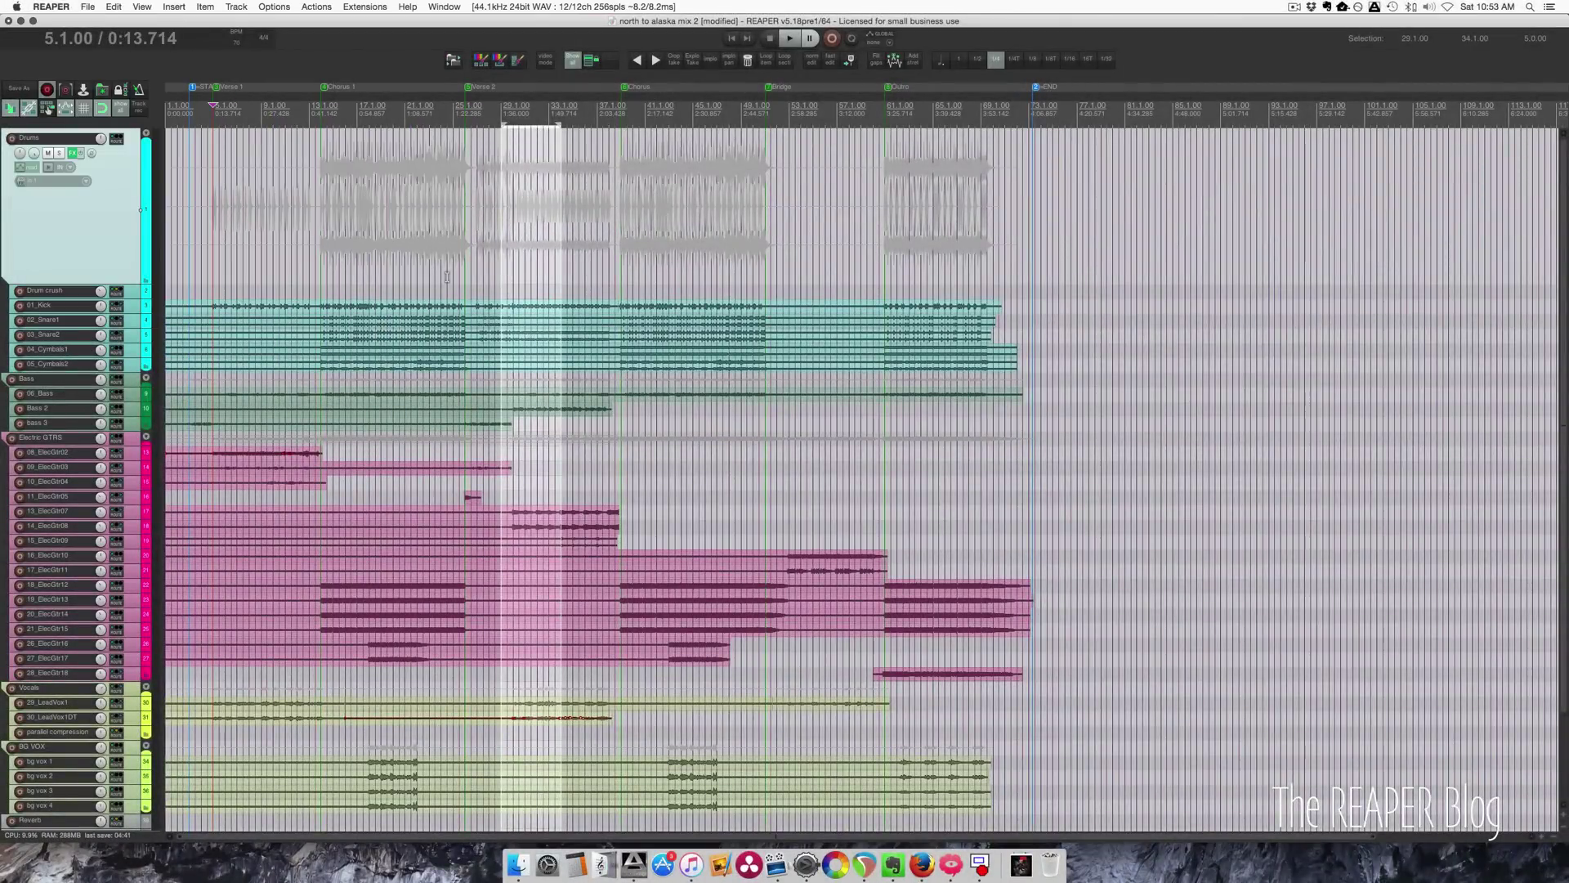
{"action": "key", "text": "]"}
{"action": "key", "text": "]"}
{"action": "key", "text": "]"}
{"action": "key", "text": "]"}
{"action": "key", "text": "]"}
{"action": "key", "text": "]"}
{"action": "key", "text": "]"}
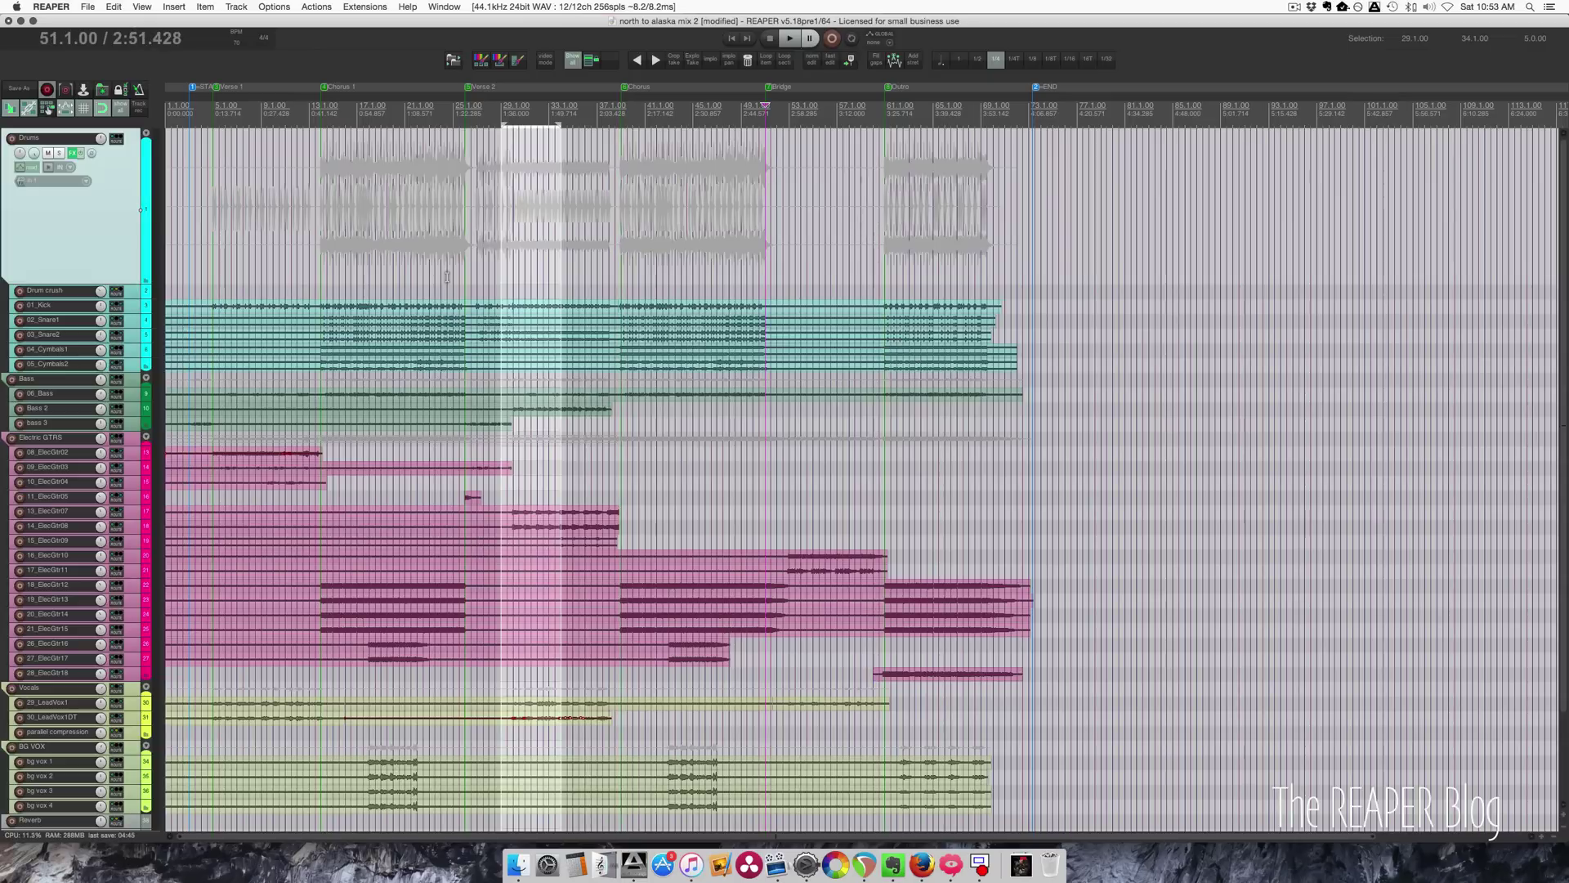
{"action": "key", "text": "["}
{"action": "key", "text": "["}
{"action": "key", "text": "bracketright"}
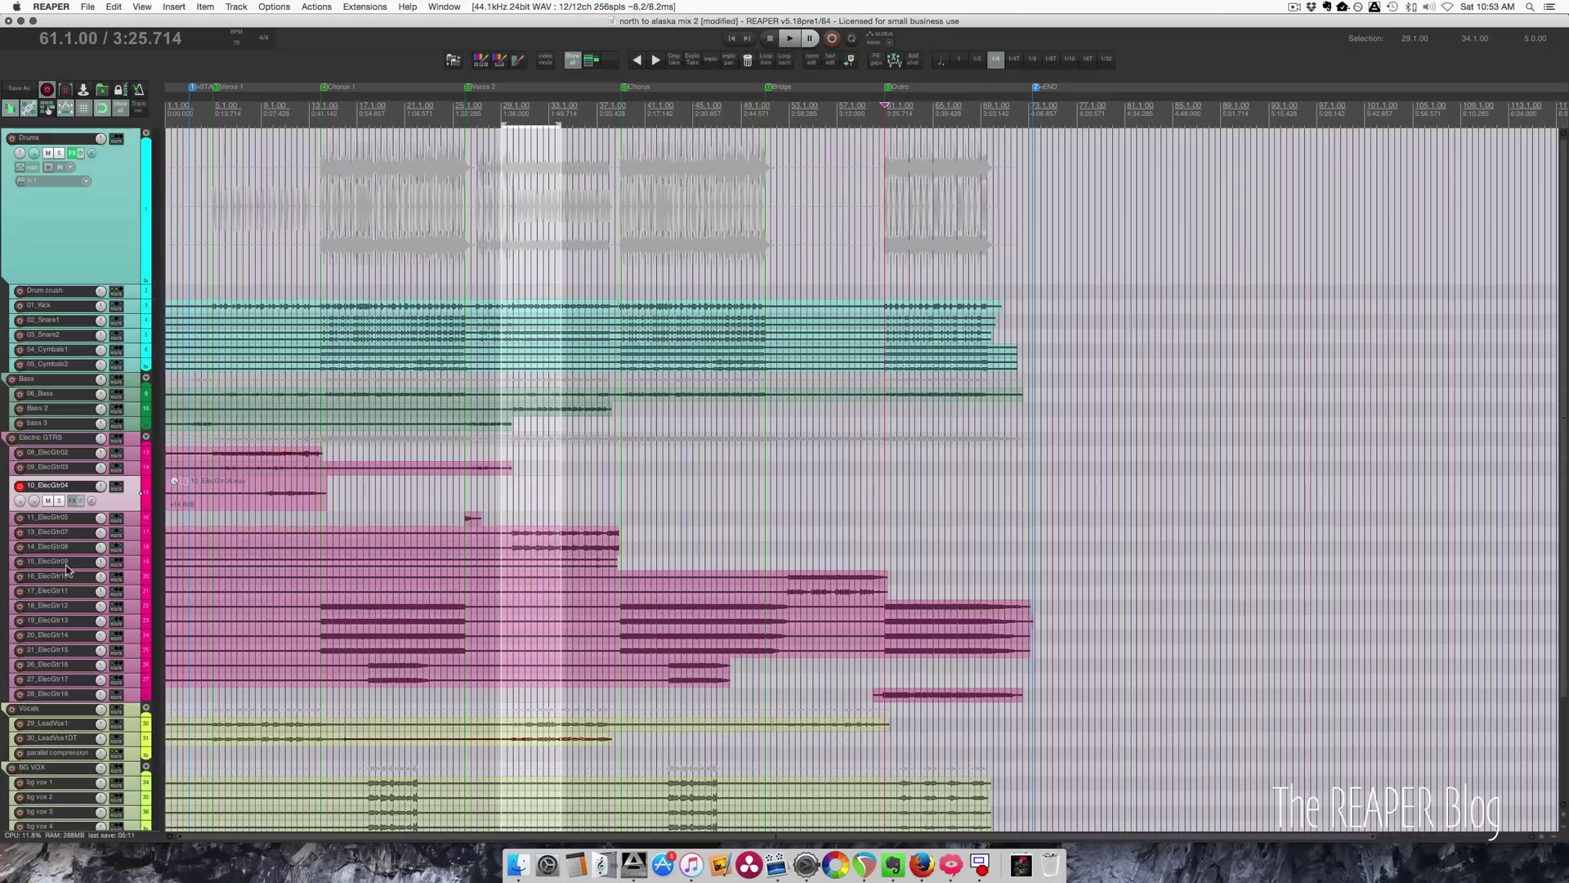
- Disarm recording on the 10_ElecGtr04 track and place the edit cursor at the second chorus marker, 39.1.00
{"action": "left_click", "coordinate": [21, 487]}
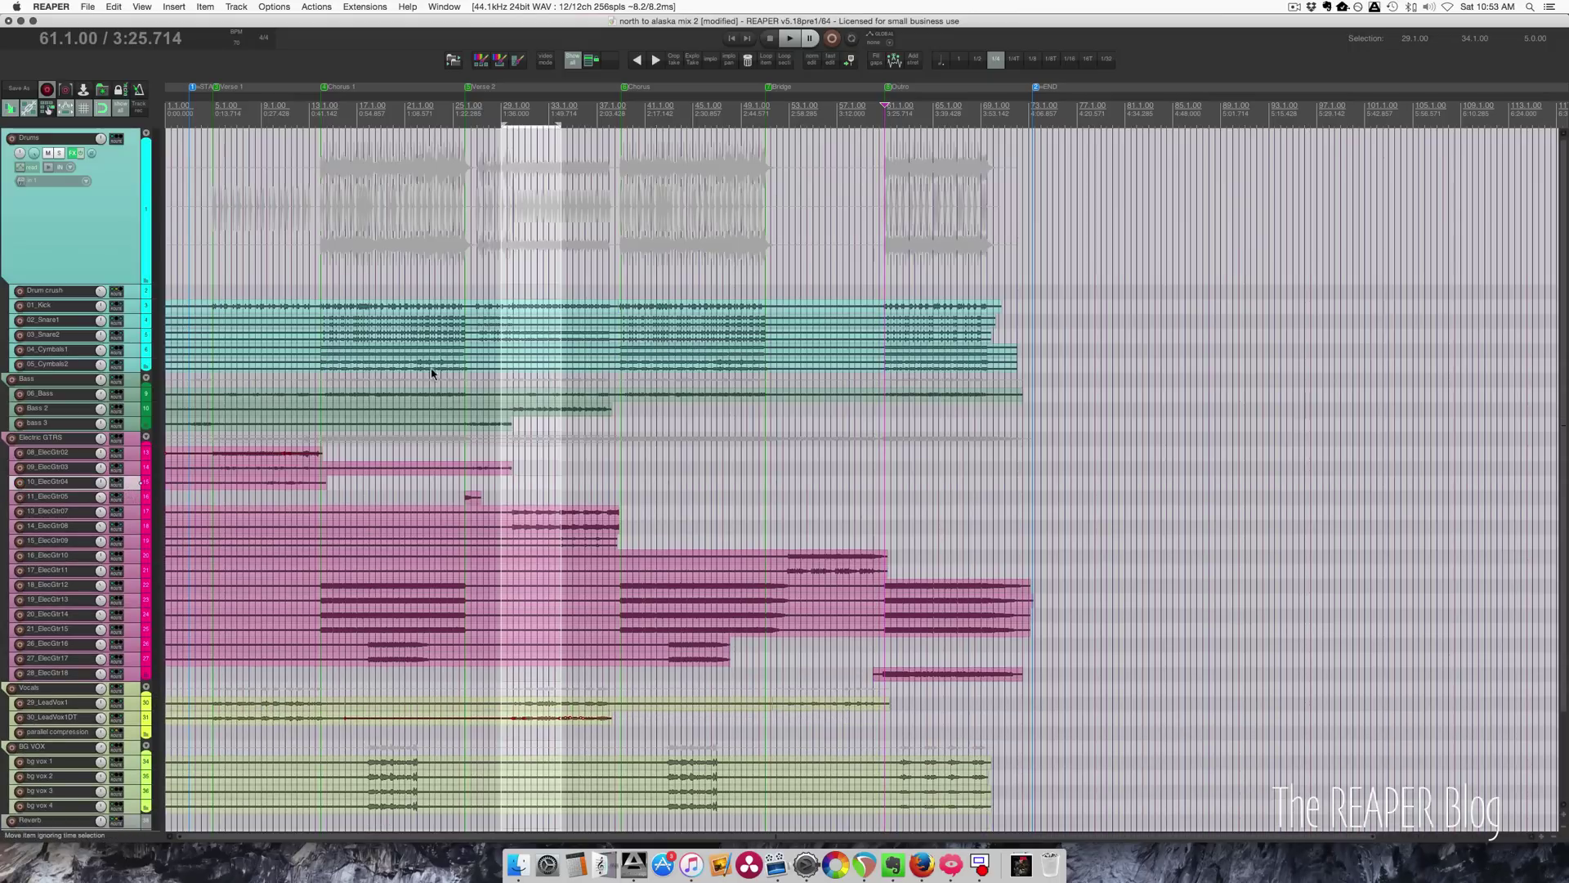
{"action": "left_click", "coordinate": [622, 251]}
{"action": "scroll", "coordinate": [682, 285], "scroll_direction": "up", "scroll_amount": 3}
{"action": "scroll", "coordinate": [681, 284], "scroll_direction": "up", "scroll_amount": 3}
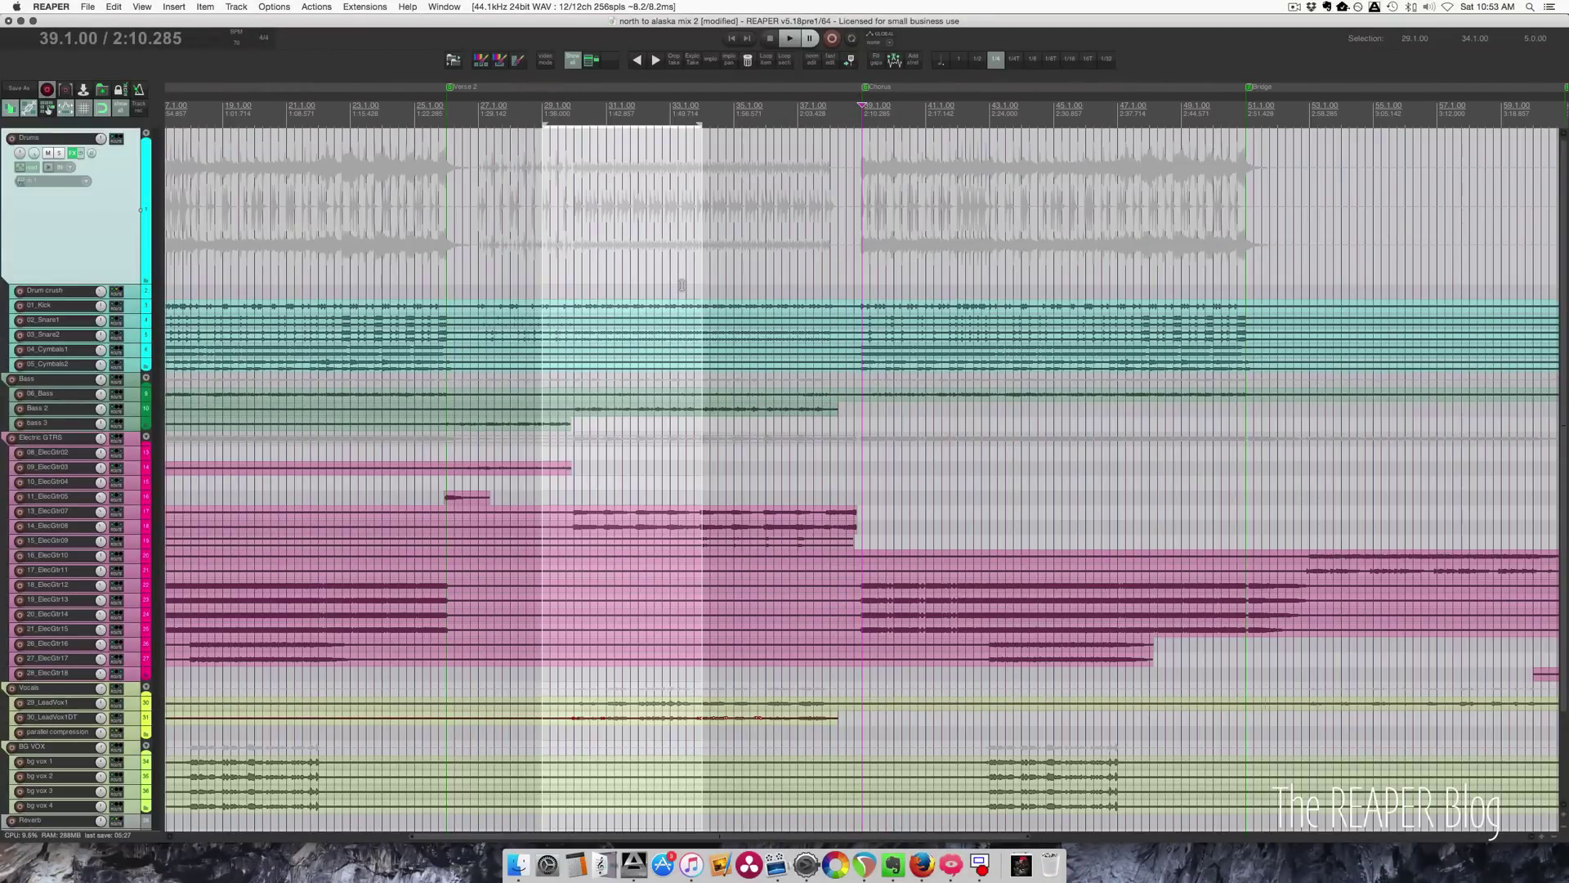
{"action": "scroll", "coordinate": [681, 284], "scroll_direction": "down", "scroll_amount": 3}
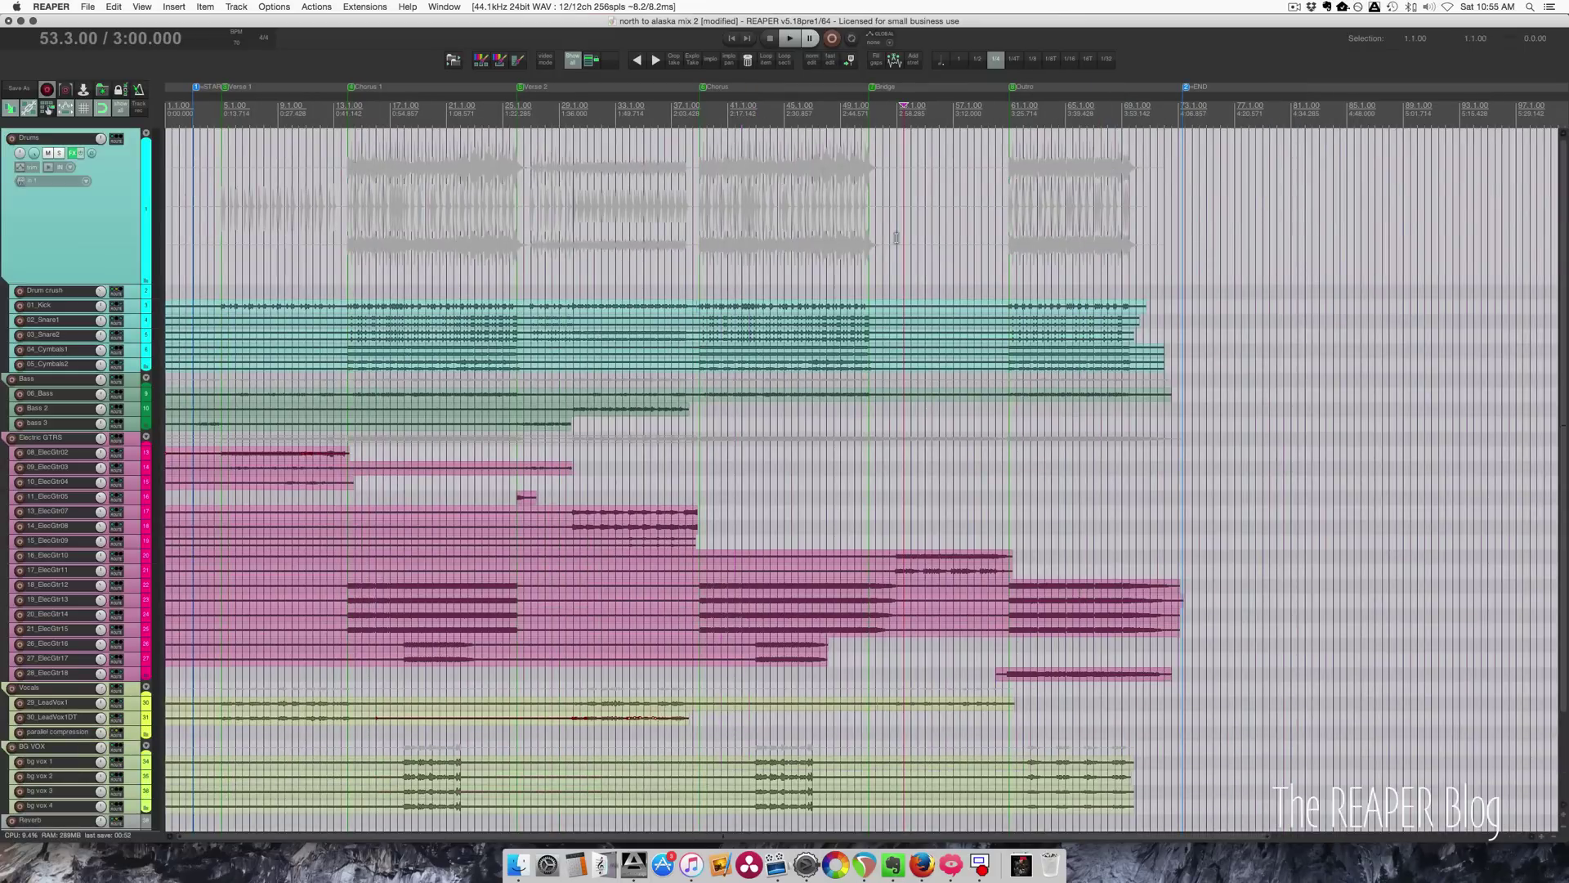
- Show the Drums track's volume envelope and lower it over the Verse 2 section, from 26.1.00 to 39.1.00
{"action": "double_click", "coordinate": [607, 222]}
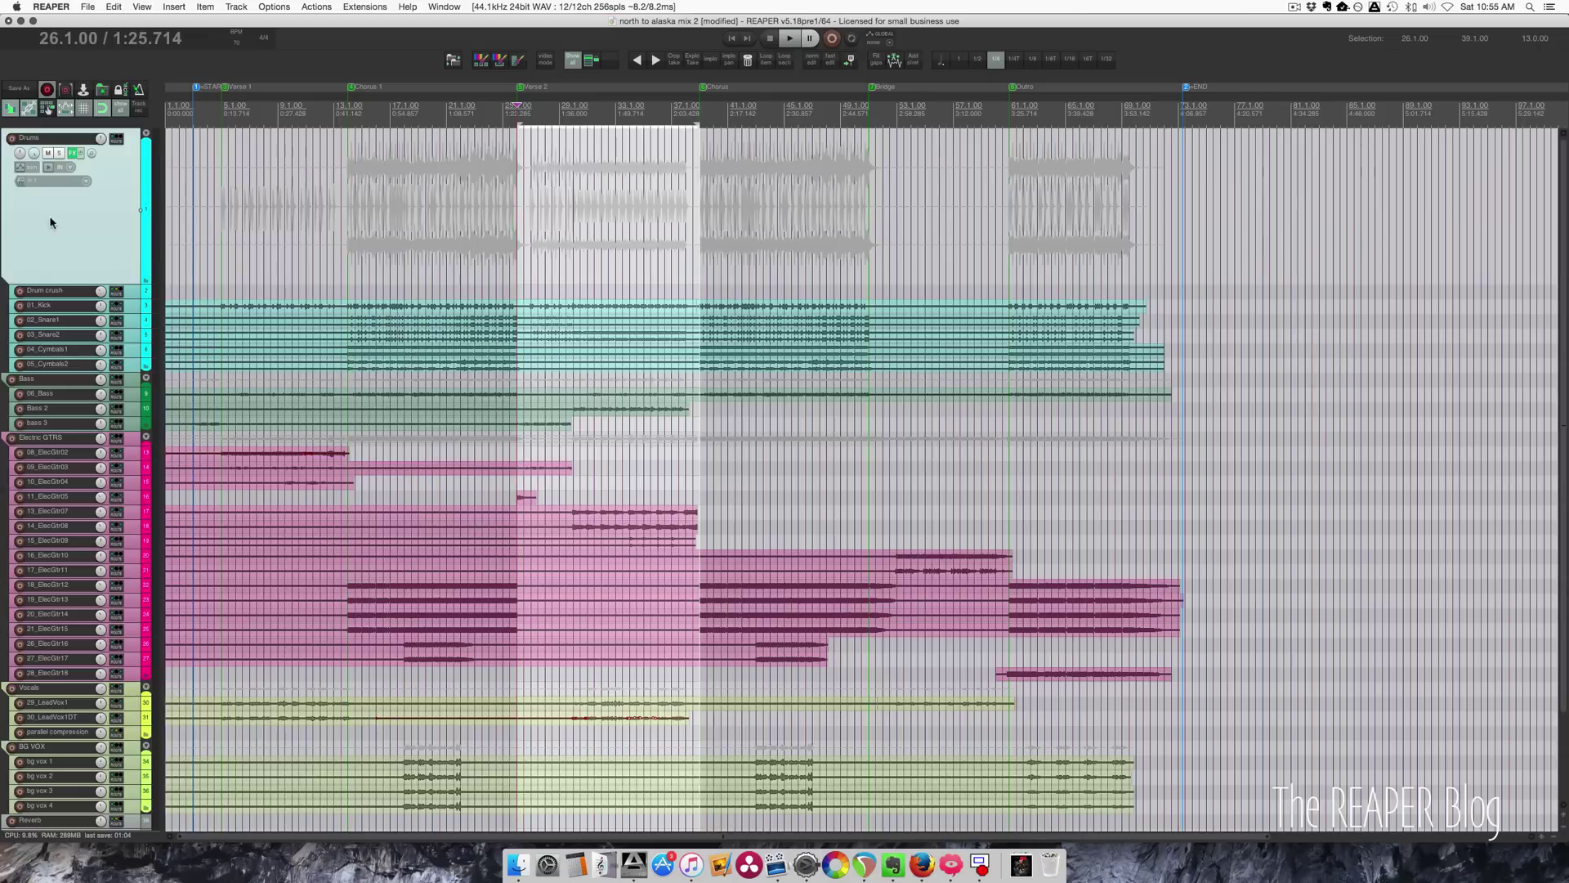
{"action": "key", "text": "shift+v"}
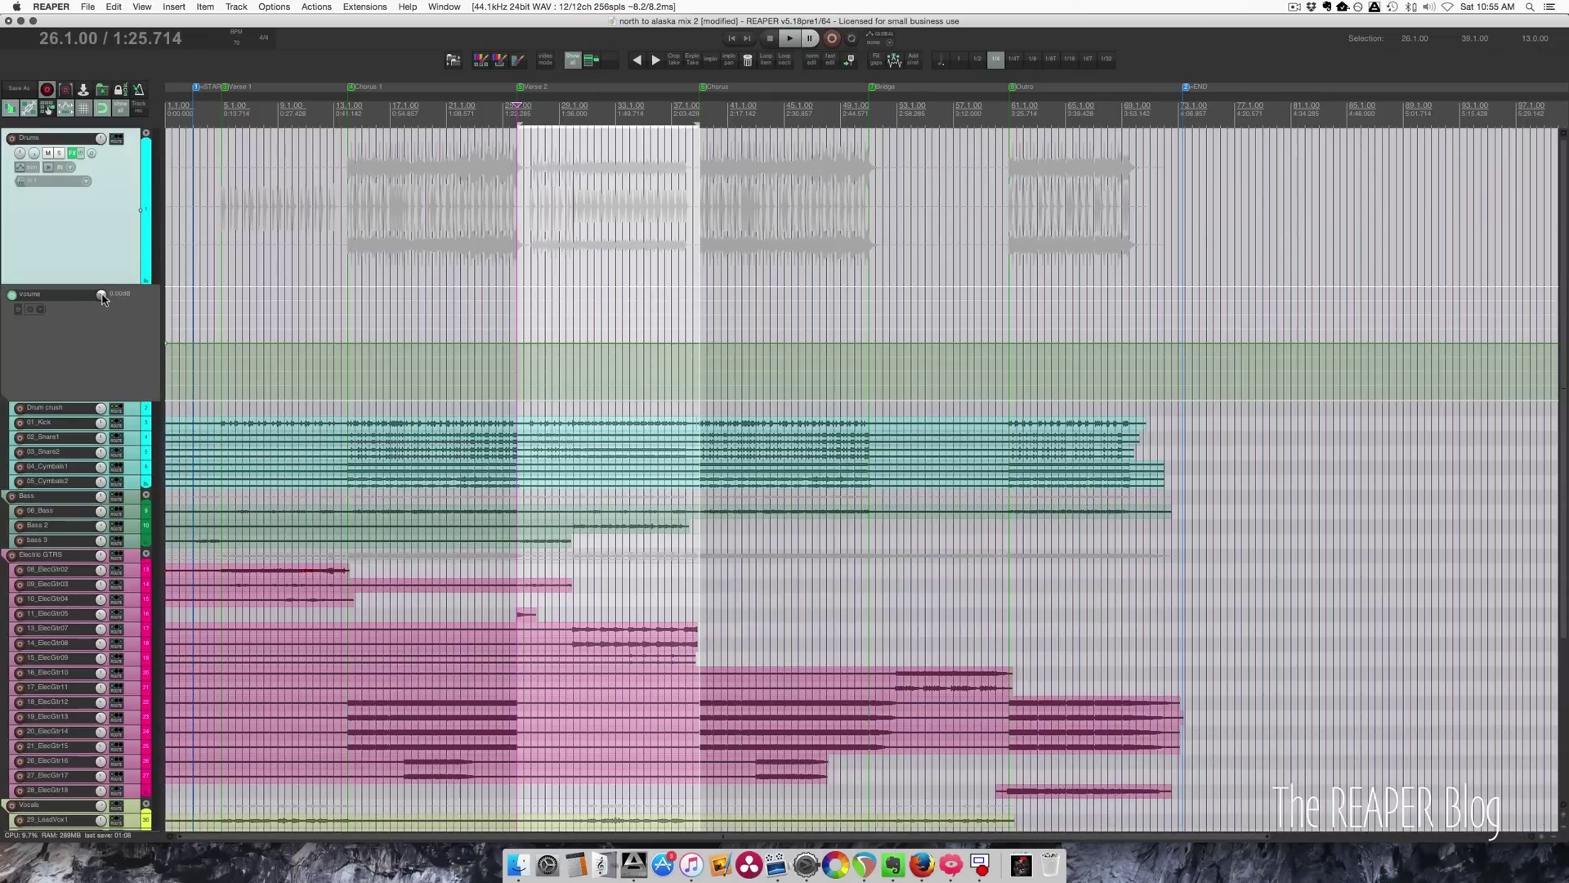
{"action": "mouse_move", "coordinate": [103, 298]}
{"action": "left_mouse_down"}
{"action": "mouse_move", "coordinate": [103, 282]}
{"action": "mouse_move", "coordinate": [105, 302]}
{"action": "left_mouse_up"}
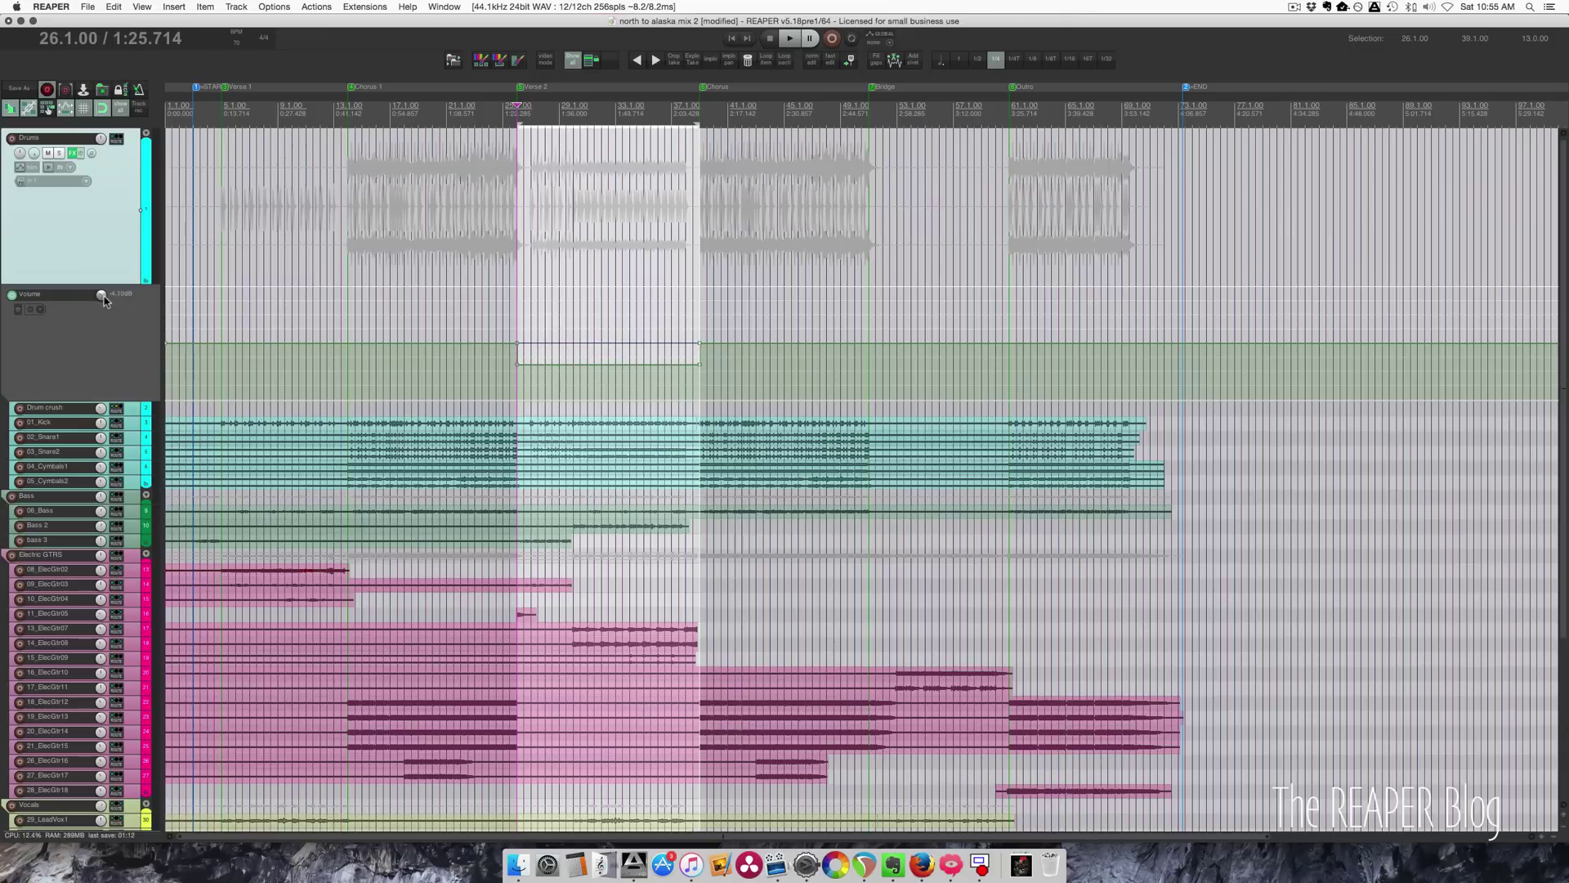